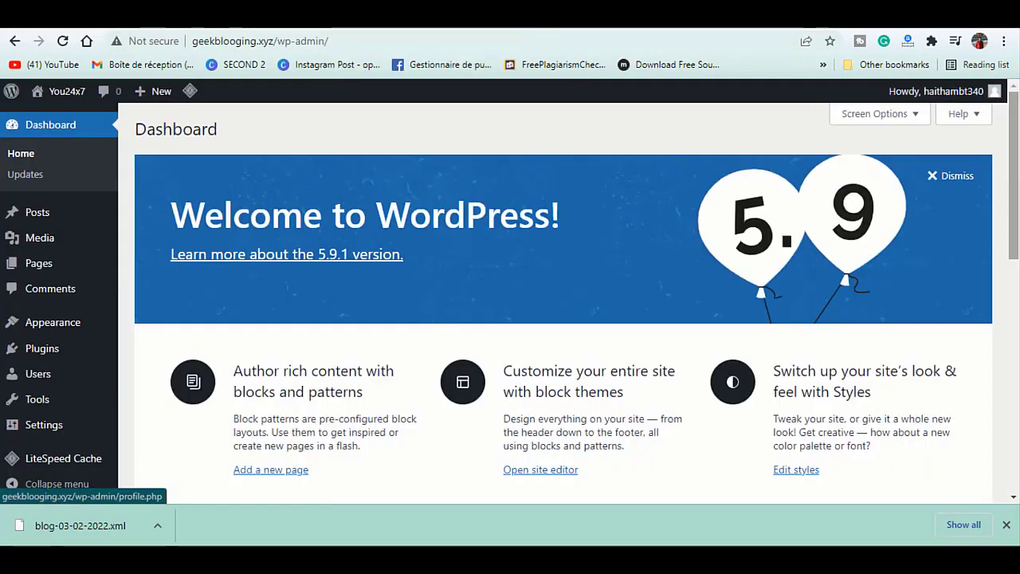
# - Install the Blogger importer and import the export file blog-03-02-2022.xml
pyautogui.moveTo(24, 402)
pyautogui.click(139, 333)
pyautogui.click(167, 207)
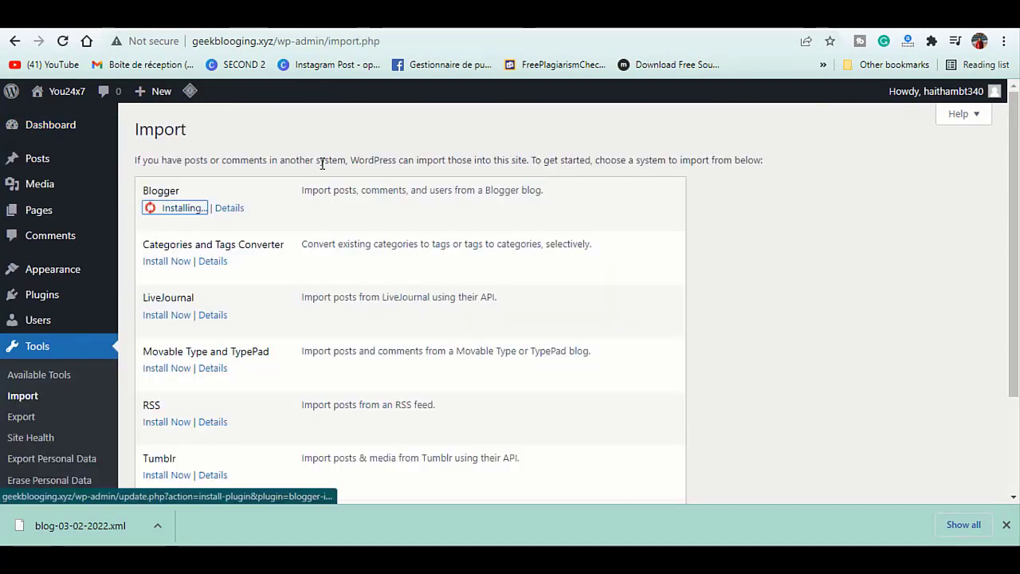
pyautogui.click(165, 243)
pyautogui.click(422, 245)
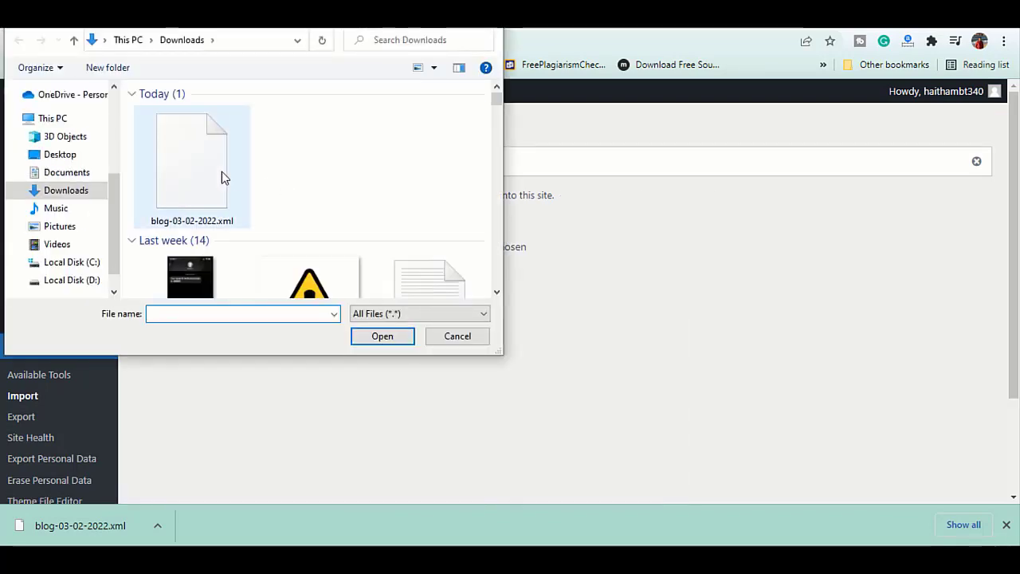
pyautogui.doubleClick(221, 171)
pyautogui.click(200, 295)
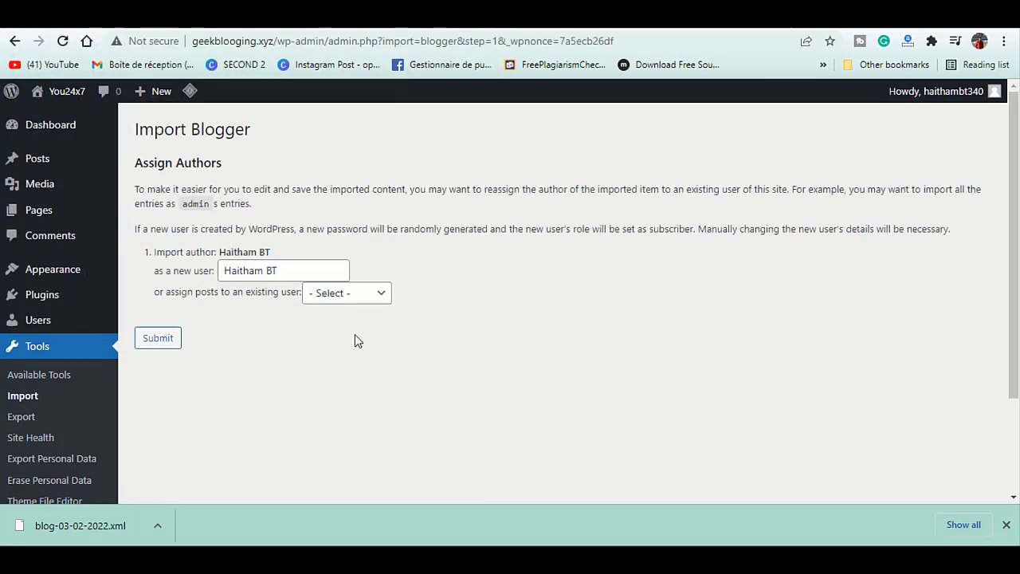
pyautogui.click(161, 338)
# - Visit the public site and scroll through the imported posts
pyautogui.moveTo(55, 97)
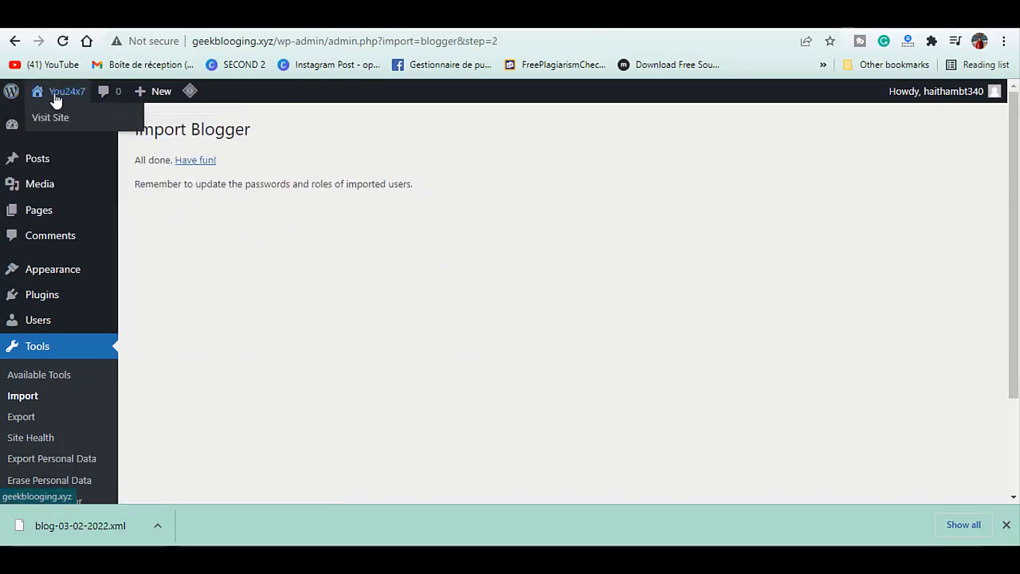
pyautogui.click(57, 115)
pyautogui.moveTo(1013, 108); pyautogui.dragTo(1013, 438)
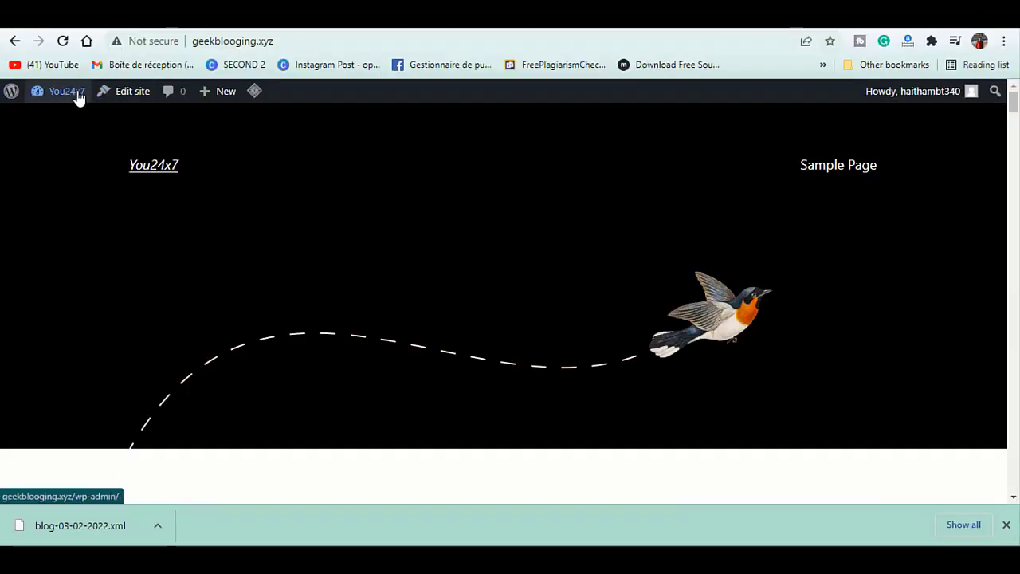
# - Install the Astra theme from Add New Themes and activate it
pyautogui.moveTo(76, 94)
pyautogui.click(47, 138)
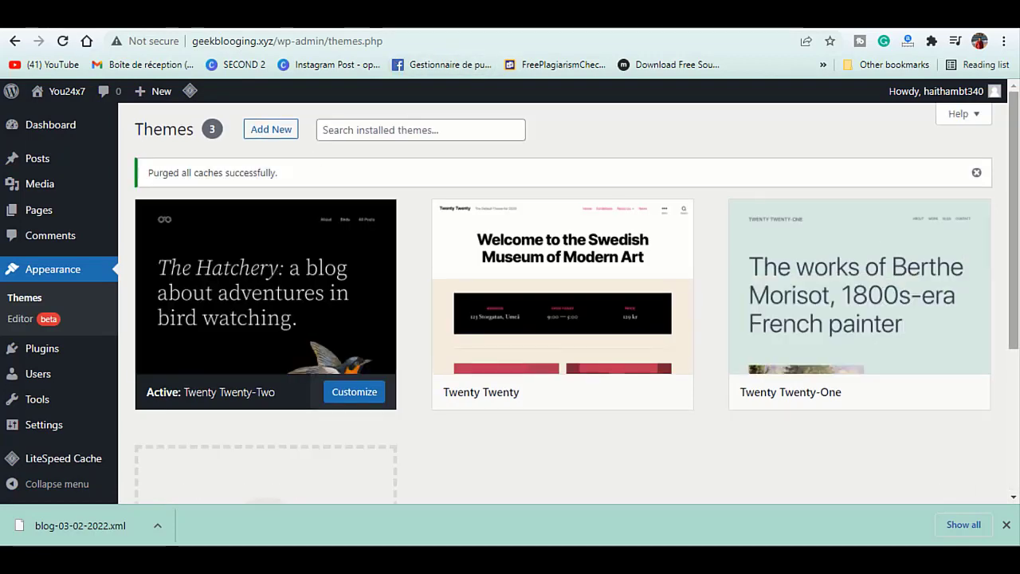
pyautogui.scroll(-2, 510, 303)
pyautogui.scroll(2, 271, 200)
pyautogui.click(271, 129)
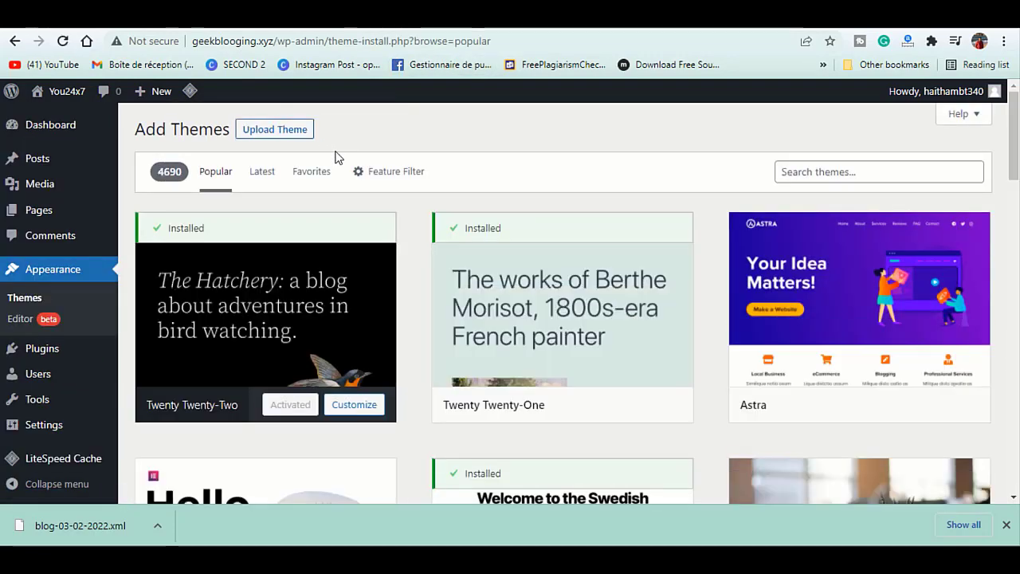
pyautogui.scroll(-1, 902, 275)
pyautogui.click(901, 276)
pyautogui.moveTo(1017, 155); pyautogui.dragTo(1017, 147)
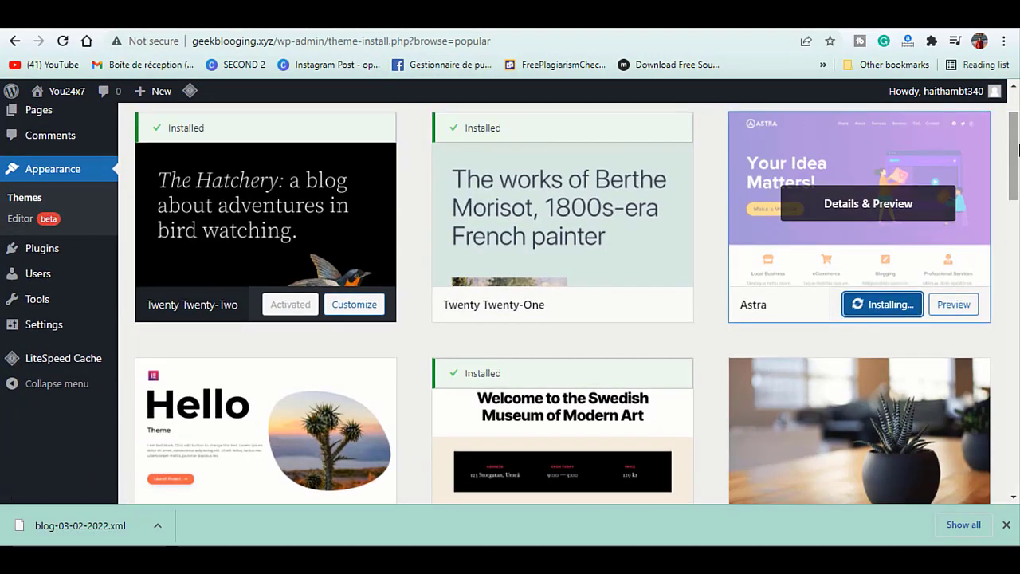
pyautogui.click(867, 309)
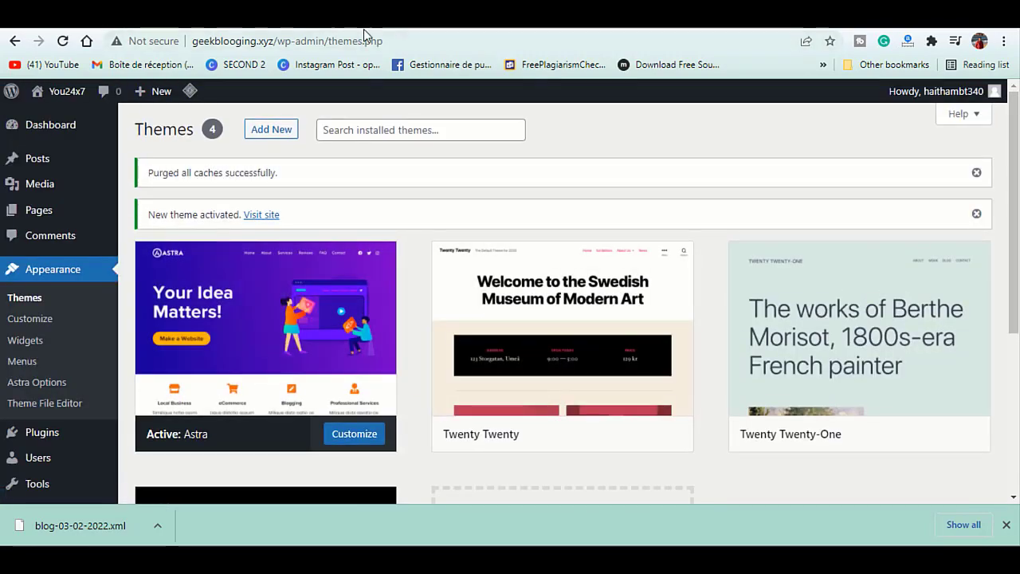
# - View the site with Astra applied, then go back to the admin dashboard
pyautogui.moveTo(66, 91)
pyautogui.click(48, 114)
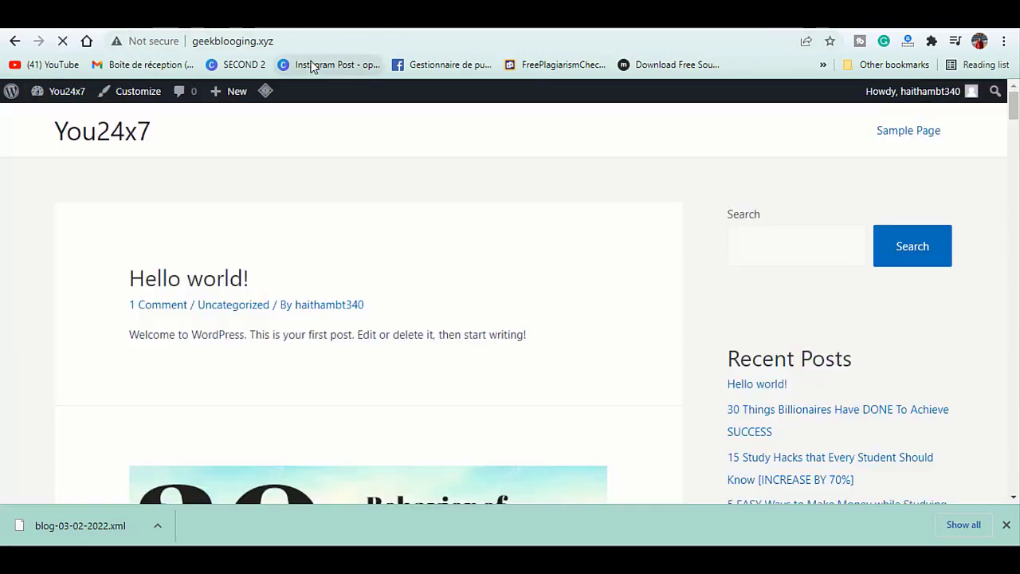
pyautogui.moveTo(1014, 108)
pyautogui.mouseDown()
pyautogui.moveTo(1014, 250)
pyautogui.moveTo(1014, 116)
pyautogui.mouseUp()
pyautogui.moveTo(66, 96)
pyautogui.click(59, 124)
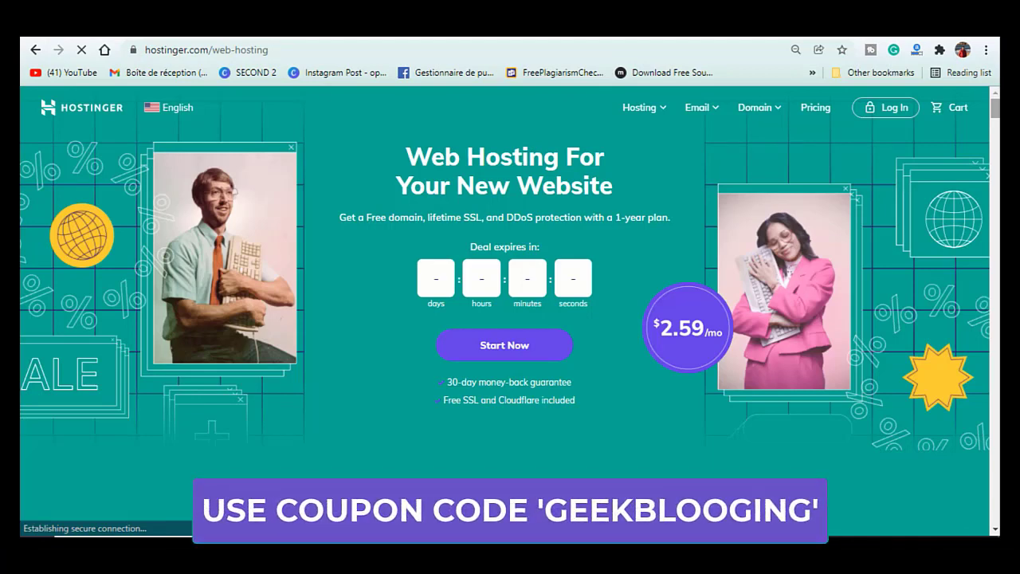
# - Select the Premium Shared Hosting plan on Hostinger's web hosting page
pyautogui.scroll(-3, 510, 311)
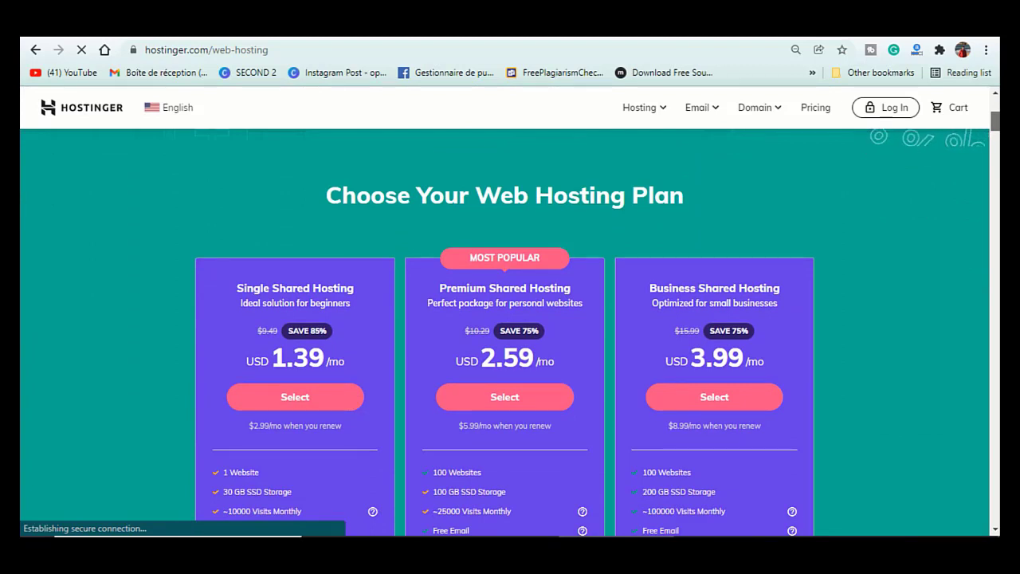
pyautogui.scroll(-1, 510, 332)
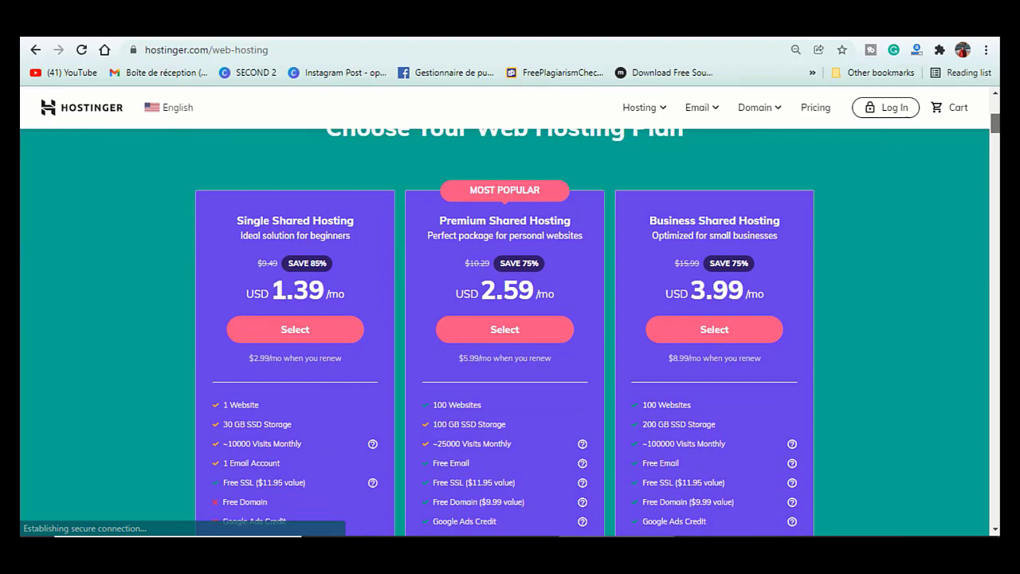
pyautogui.scroll(-1, 510, 334)
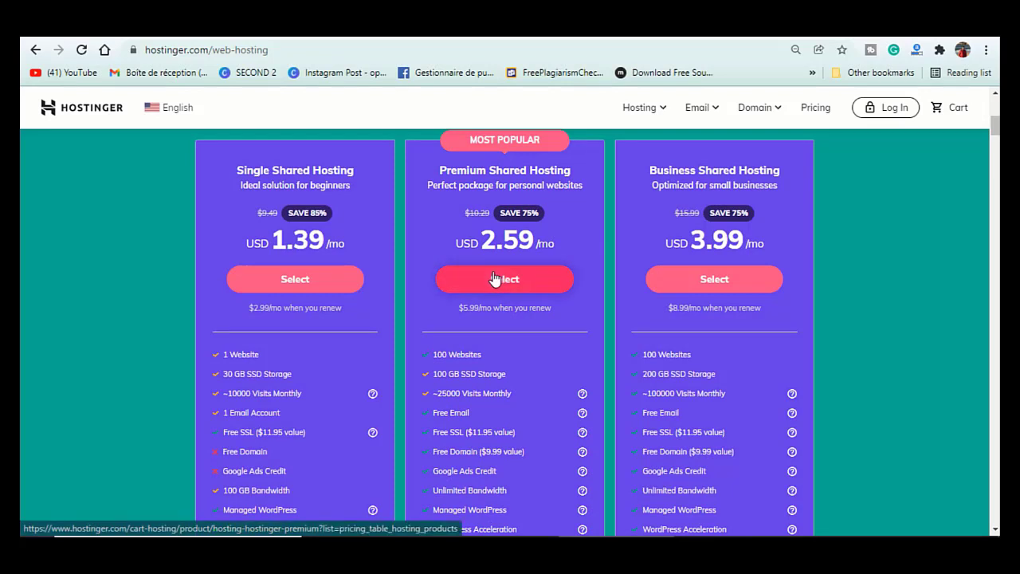
pyautogui.click(504, 279)
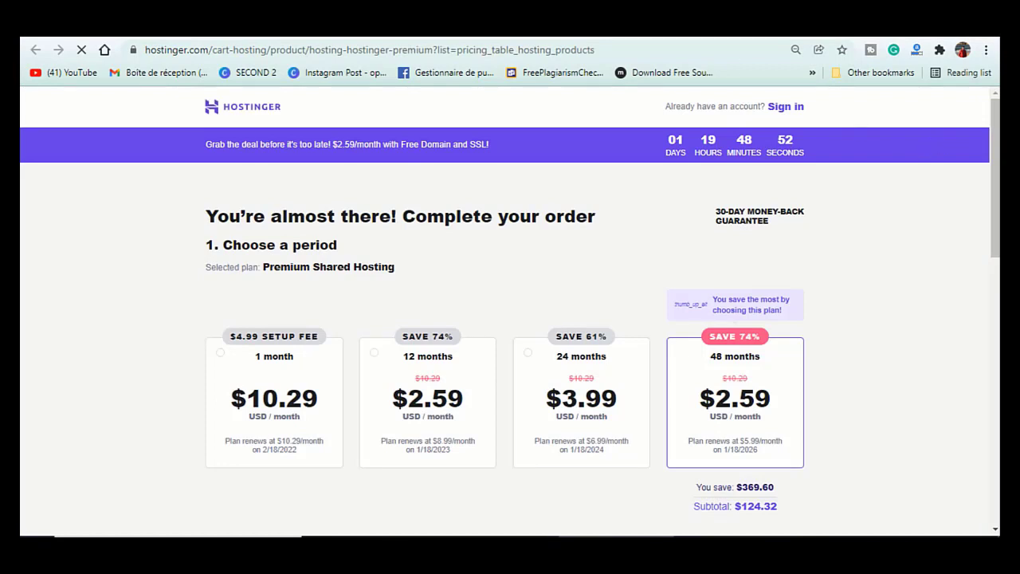
# - Compare the 12-month price, return to 48 months, and review the $115.20 total
pyautogui.scroll(-2, 510, 310)
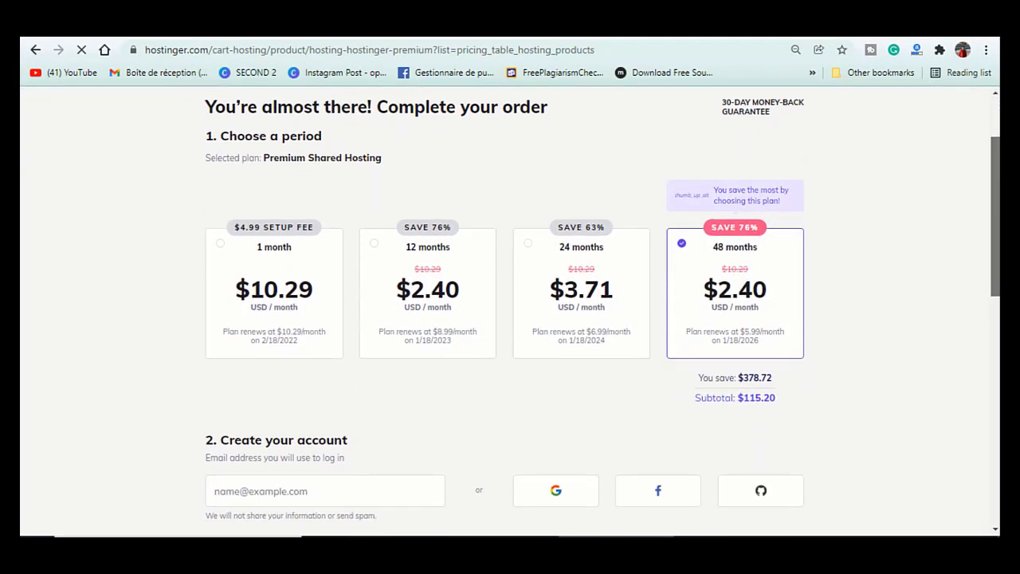
pyautogui.scroll(-1, 510, 311)
pyautogui.click(437, 323)
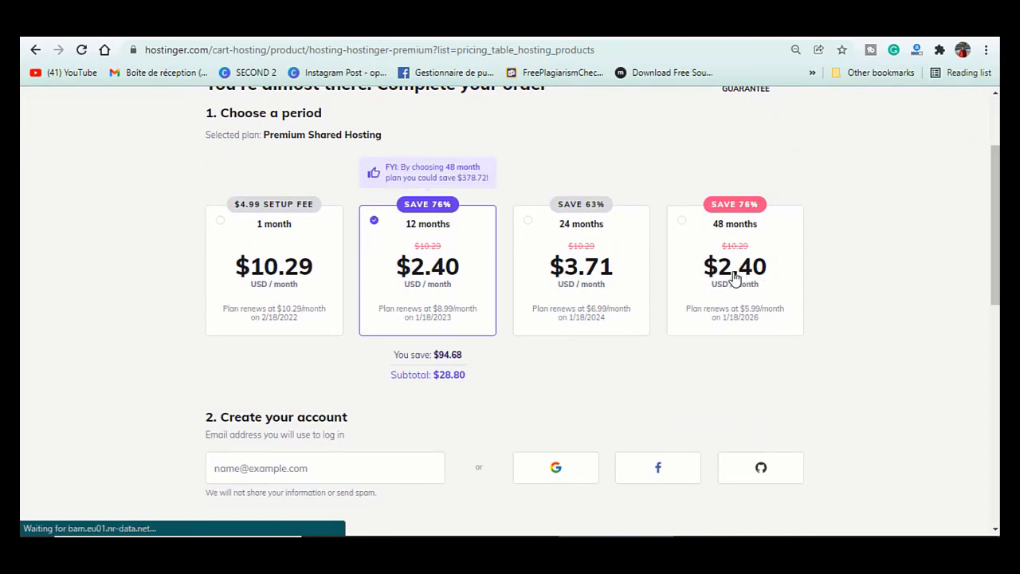
pyautogui.click(734, 277)
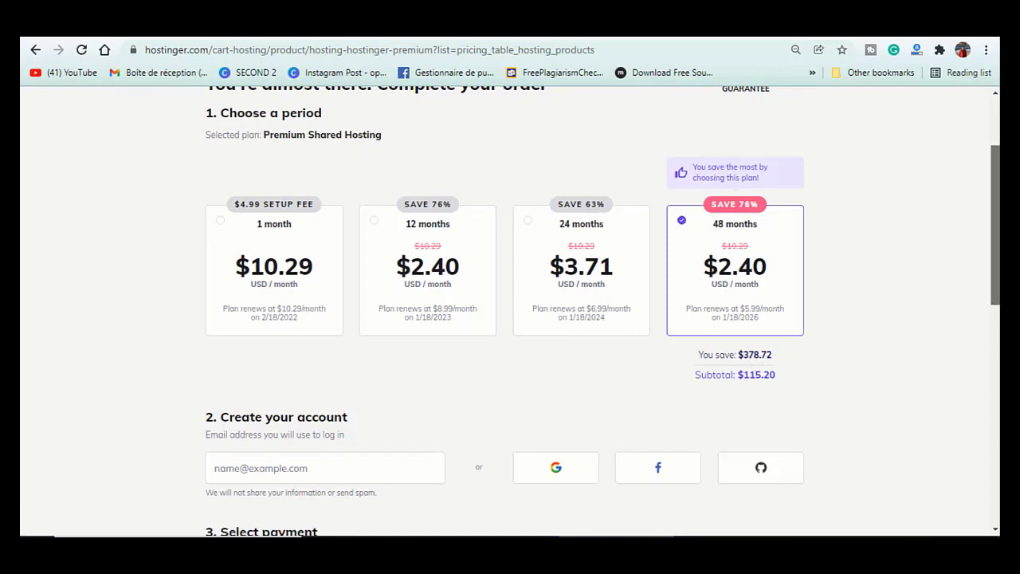
pyautogui.scroll(-4, 994, 239)
pyautogui.scroll(-2, 510, 319)
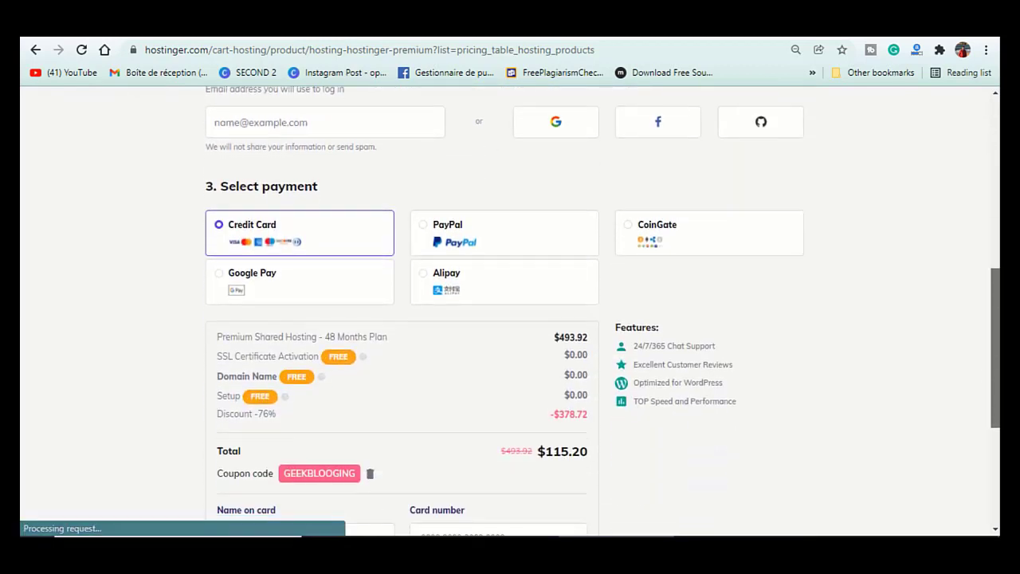
pyautogui.scroll(-1, 290, 337)
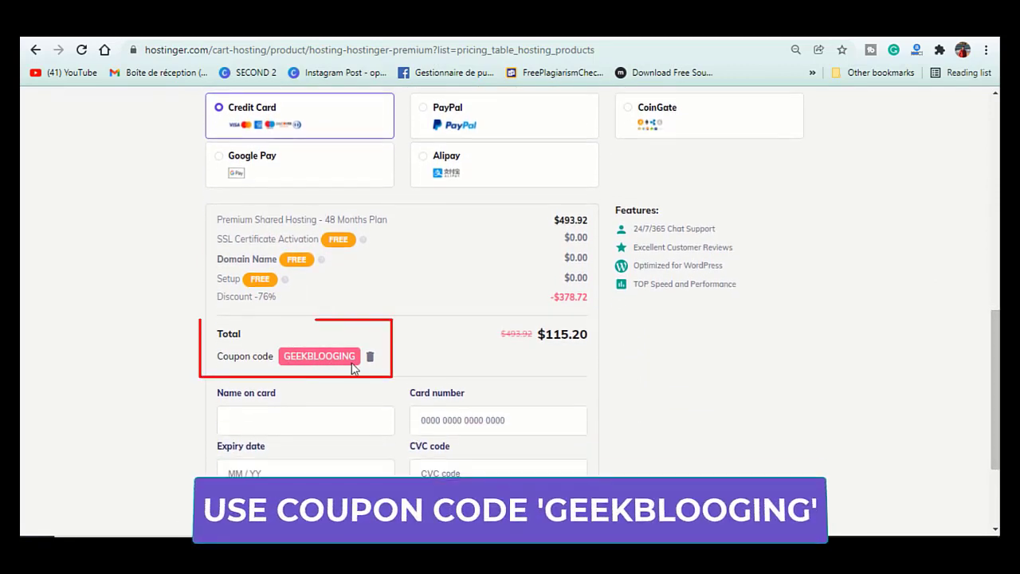
pyautogui.scroll(-1, 343, 364)
pyautogui.scroll(-2, 510, 318)
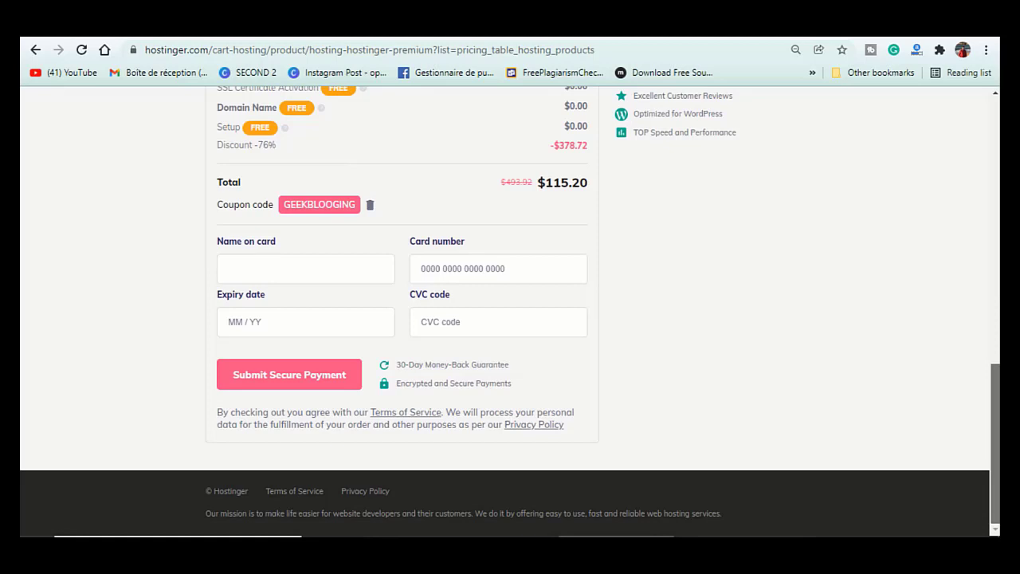
pyautogui.scroll(1, 510, 318)
pyautogui.scroll(1, 510, 319)
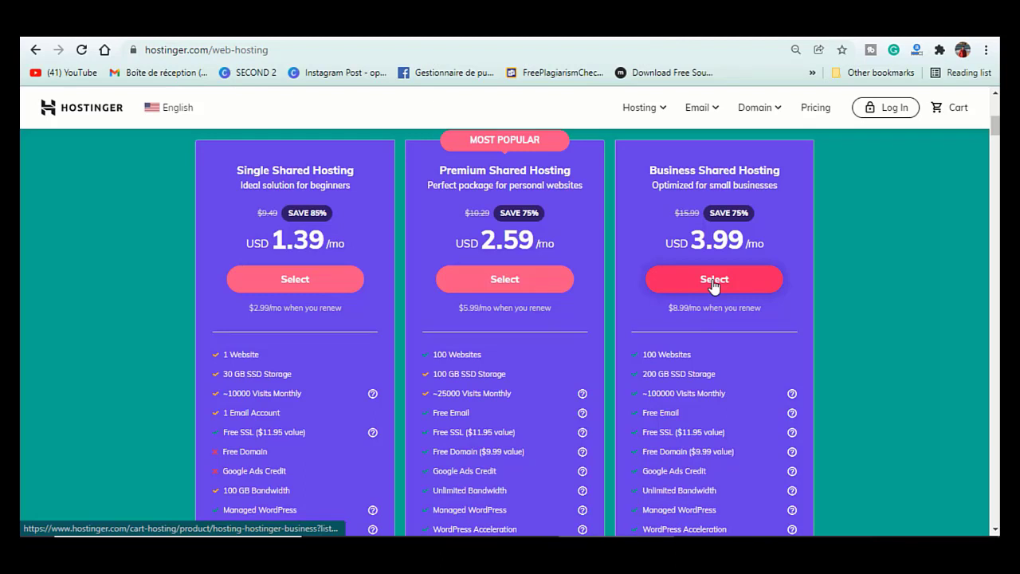
# - Choose Business Shared Hosting for 48 months and review the $178.08 total with GEEKBLOGGING applied
pyautogui.click(714, 285)
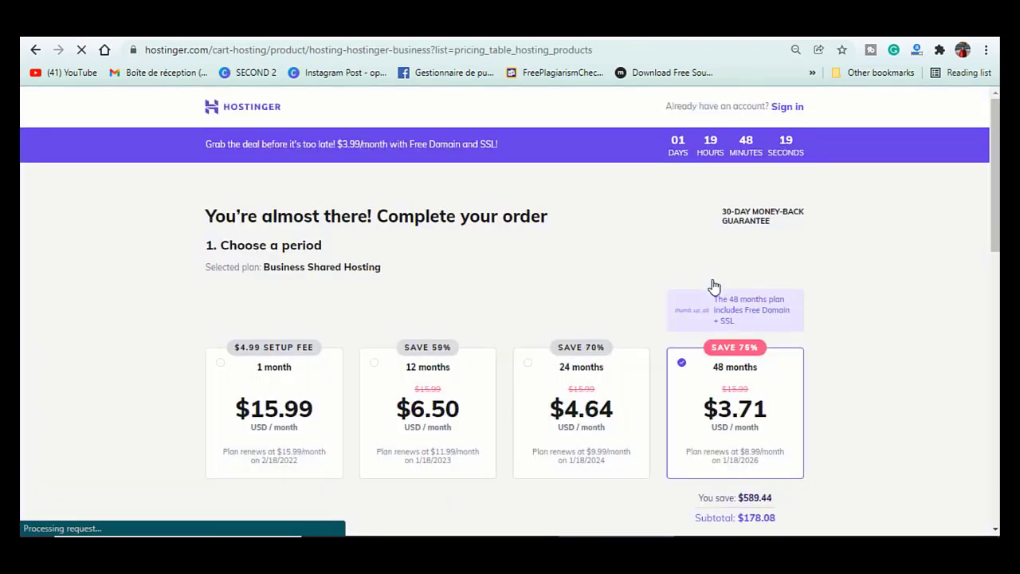
pyautogui.scroll(-2, 997, 245)
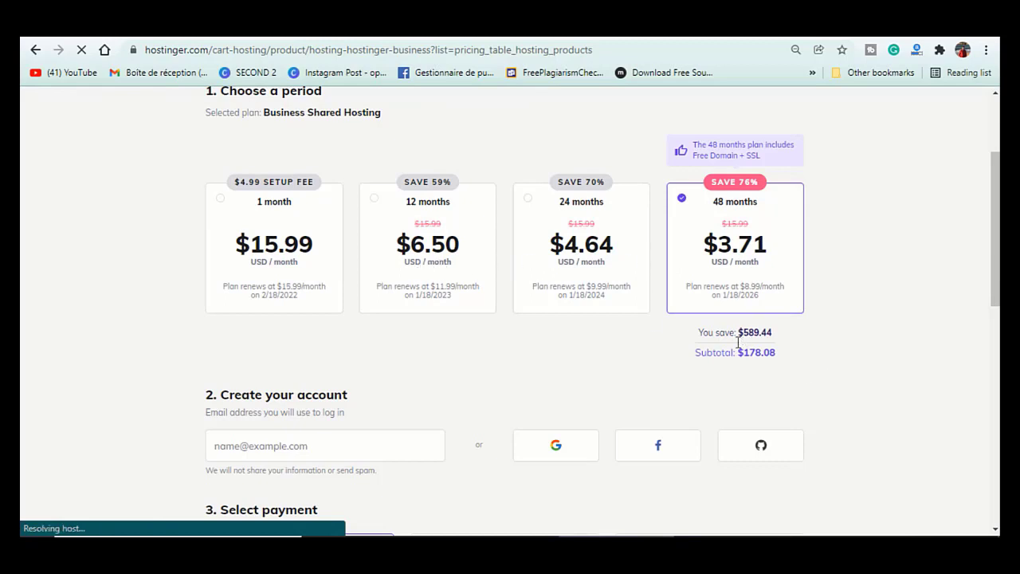
pyautogui.click(434, 264)
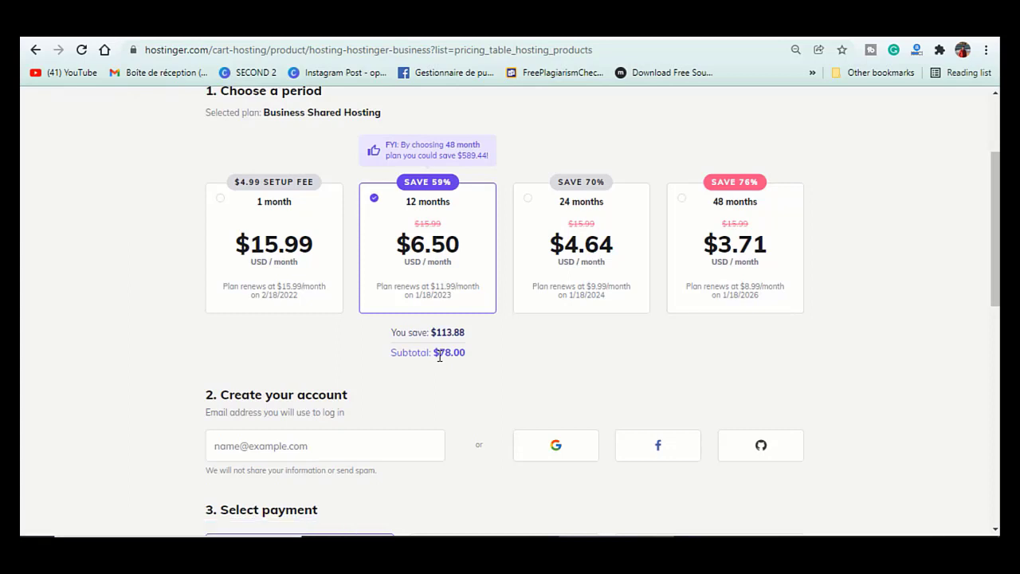
pyautogui.click(715, 280)
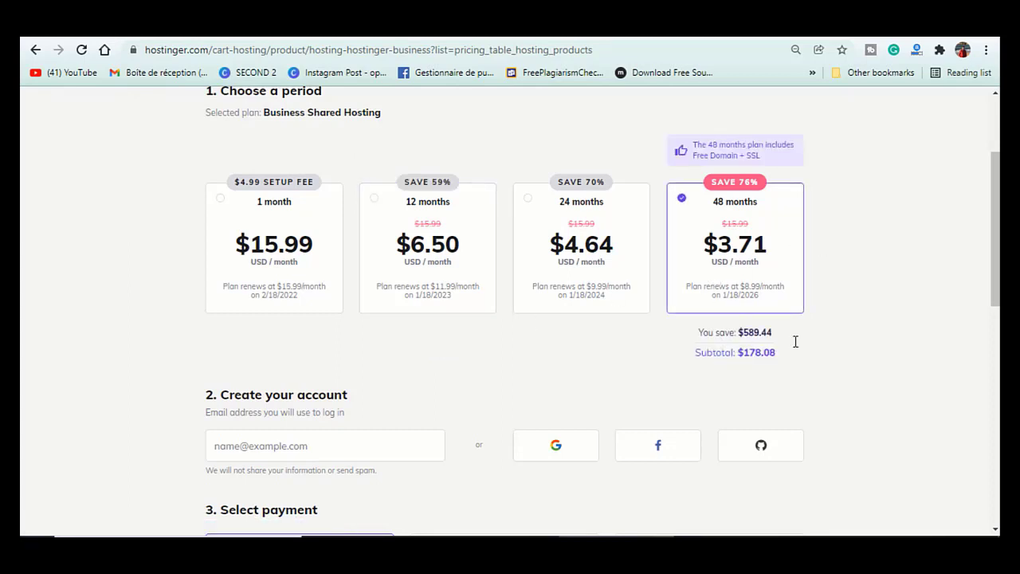
pyautogui.scroll(-3, 993, 266)
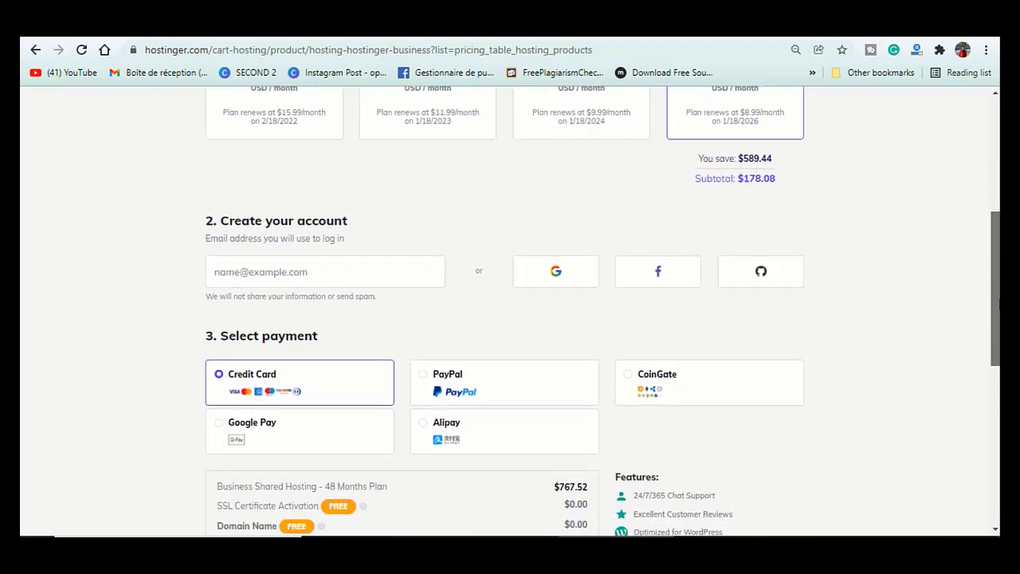
pyautogui.scroll(-3, 510, 310)
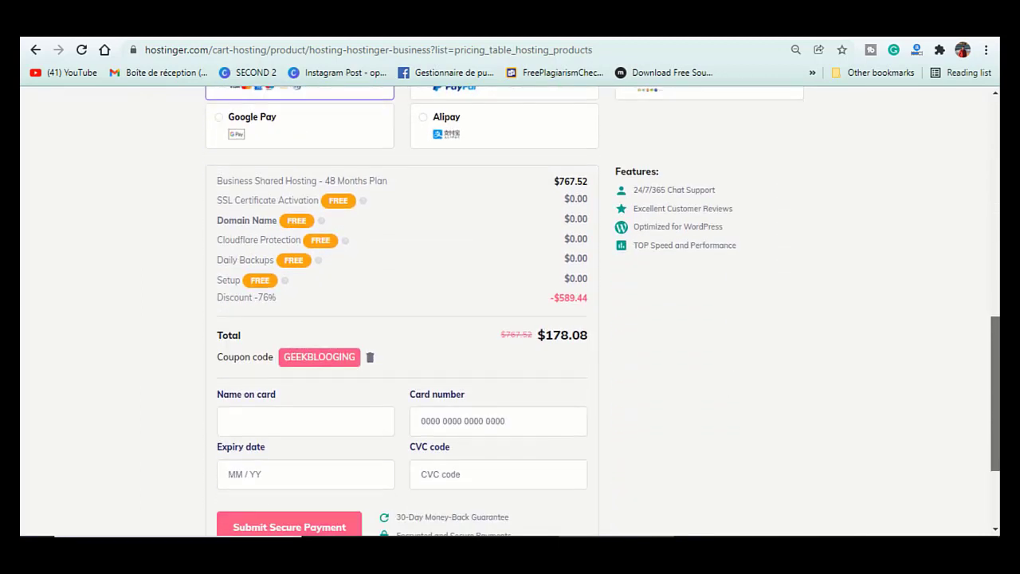
pyautogui.scroll(-2, 510, 311)
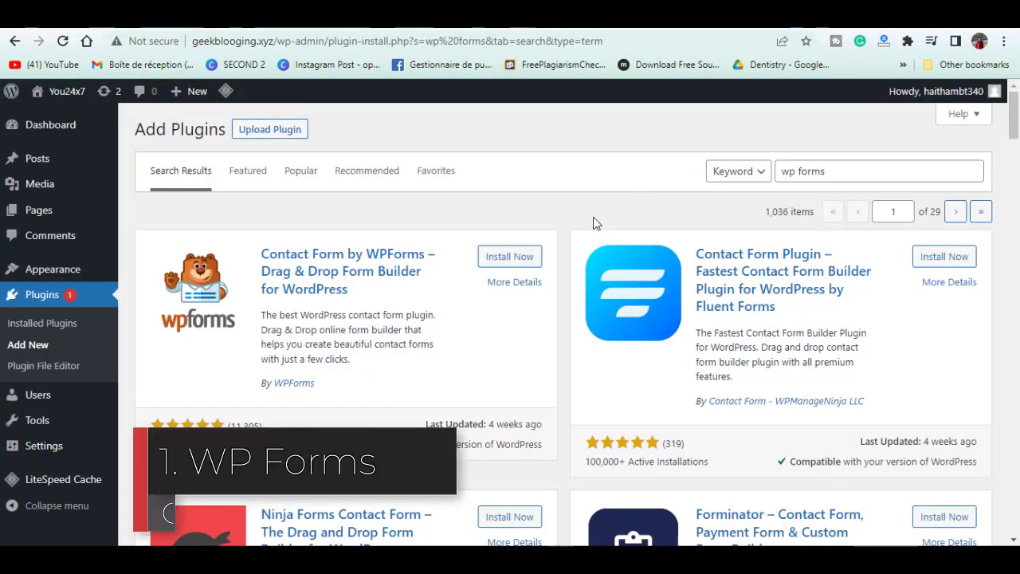
# - Install and activate the WPForms plugin, then scroll its welcome page
pyautogui.click(503, 256)
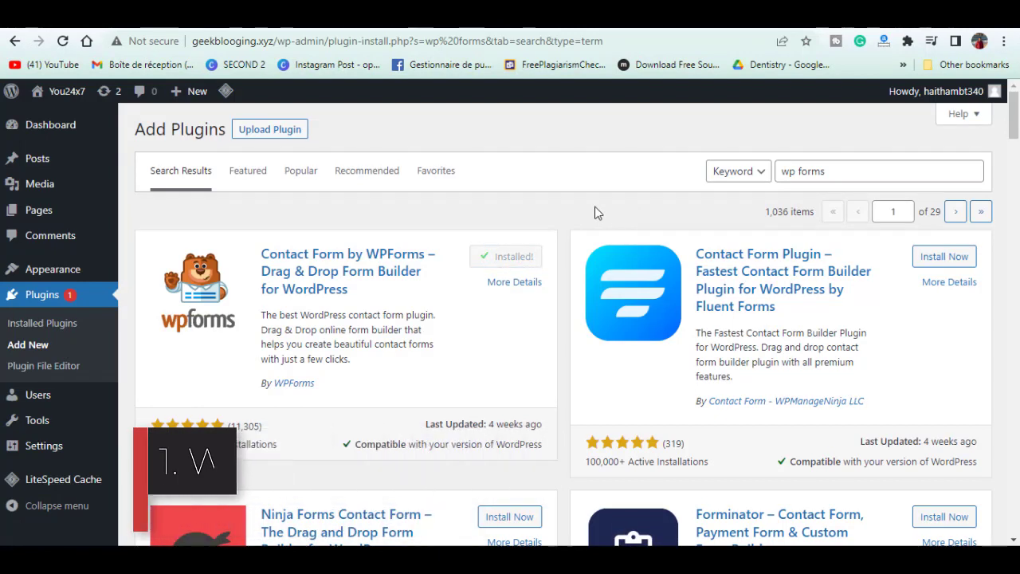
pyautogui.click(516, 257)
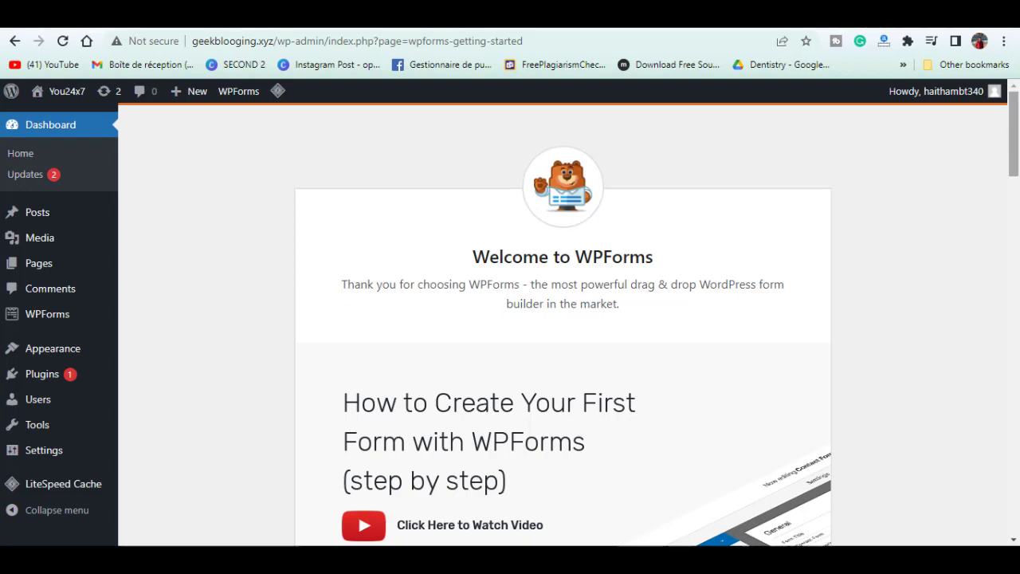
pyautogui.moveTo(1015, 147); pyautogui.dragTo(1018, 424)
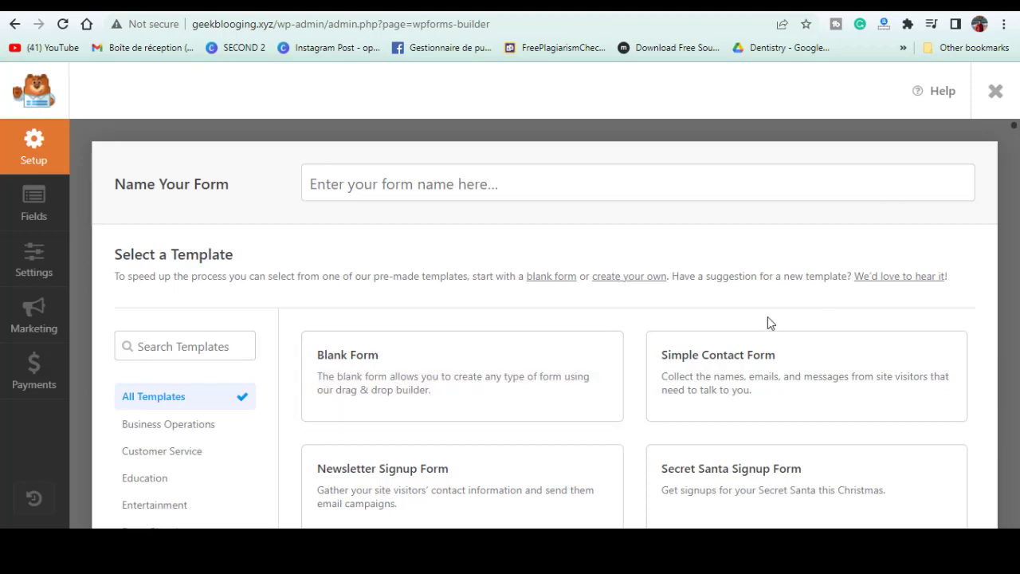
# - Create a form from the Simple Contact Form template with Name, Email and Comment fields
pyautogui.moveTo(735, 376)
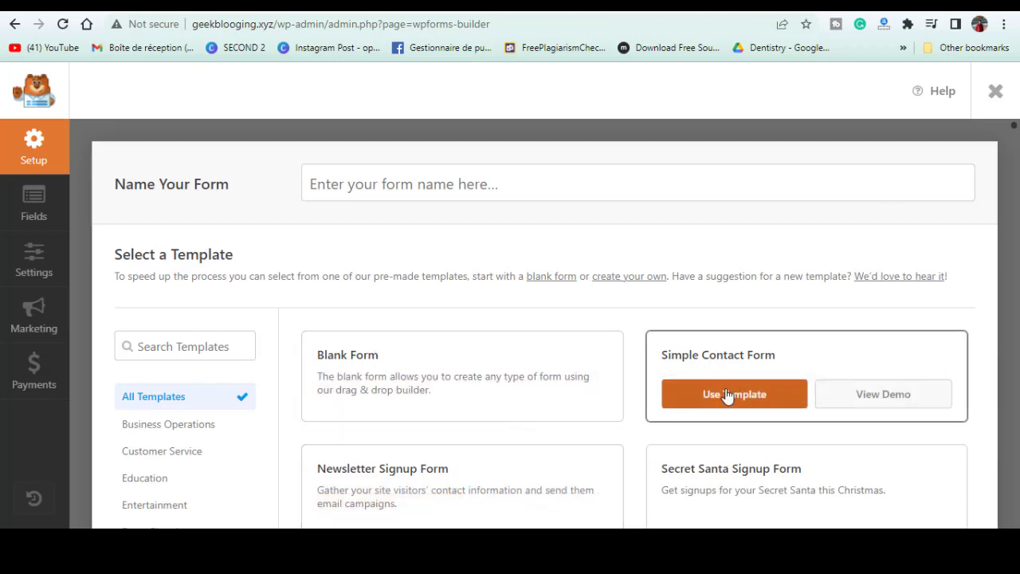
pyautogui.click(737, 396)
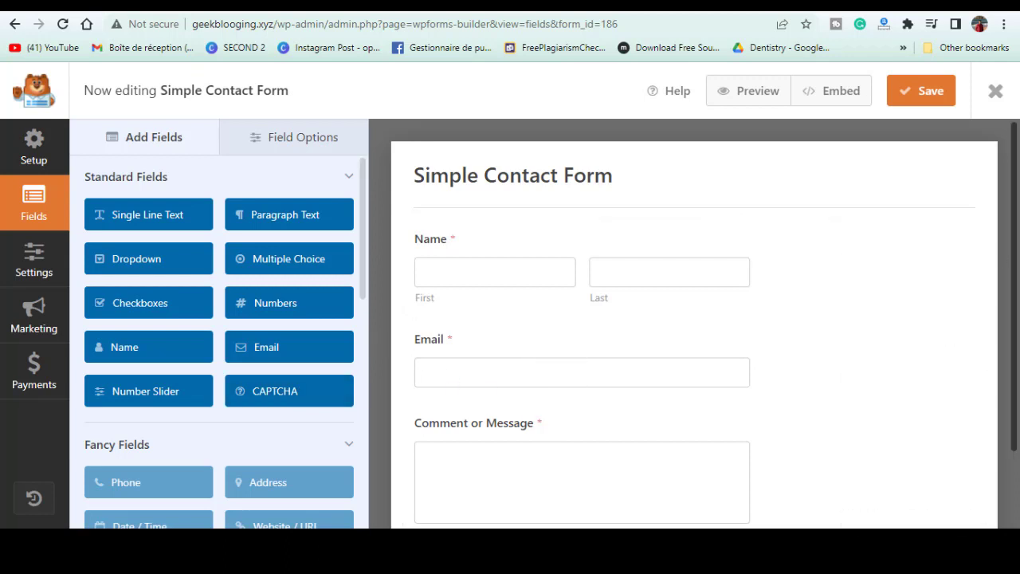
# - Add a Single Line Text field to the contact form and mark it required
pyautogui.moveTo(1014, 252); pyautogui.dragTo(1012, 325)
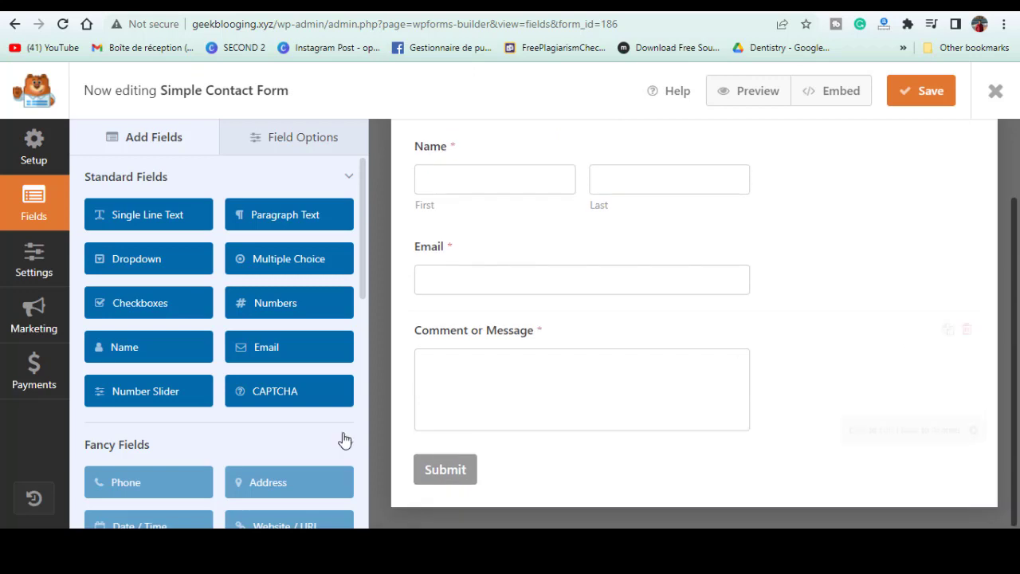
pyautogui.click(296, 384)
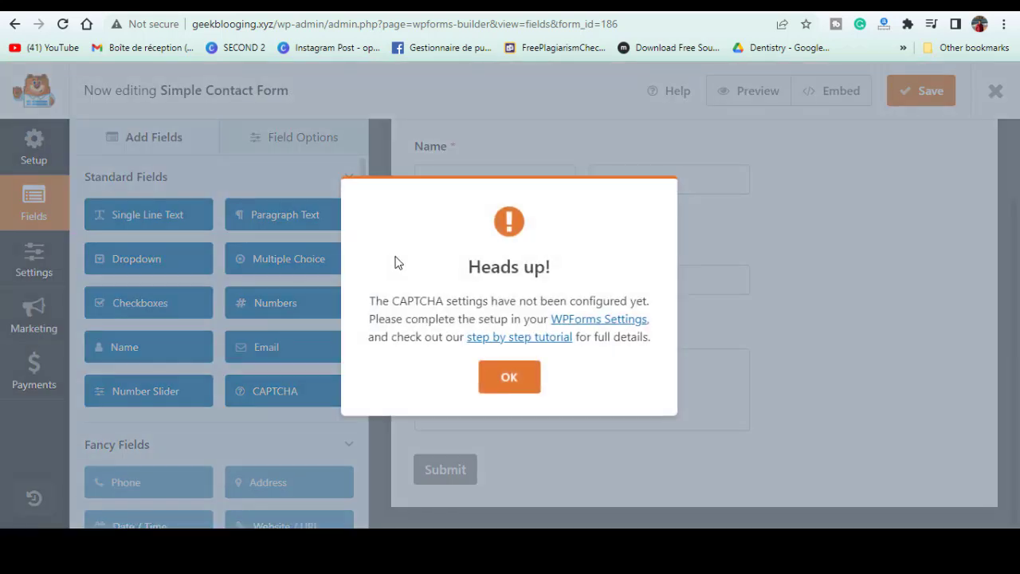
pyautogui.click(503, 375)
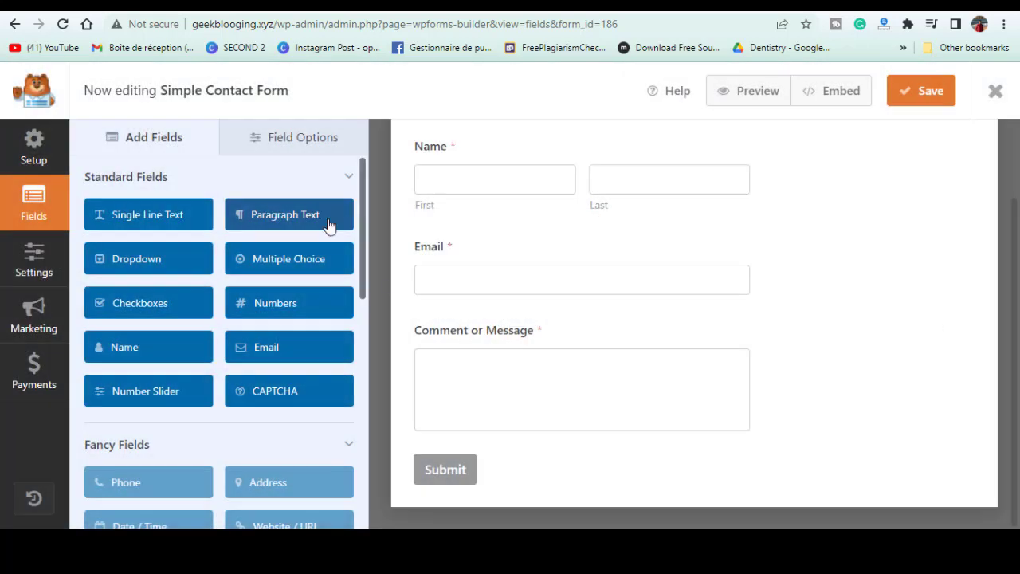
pyautogui.click(278, 137)
pyautogui.click(170, 140)
pyautogui.click(158, 230)
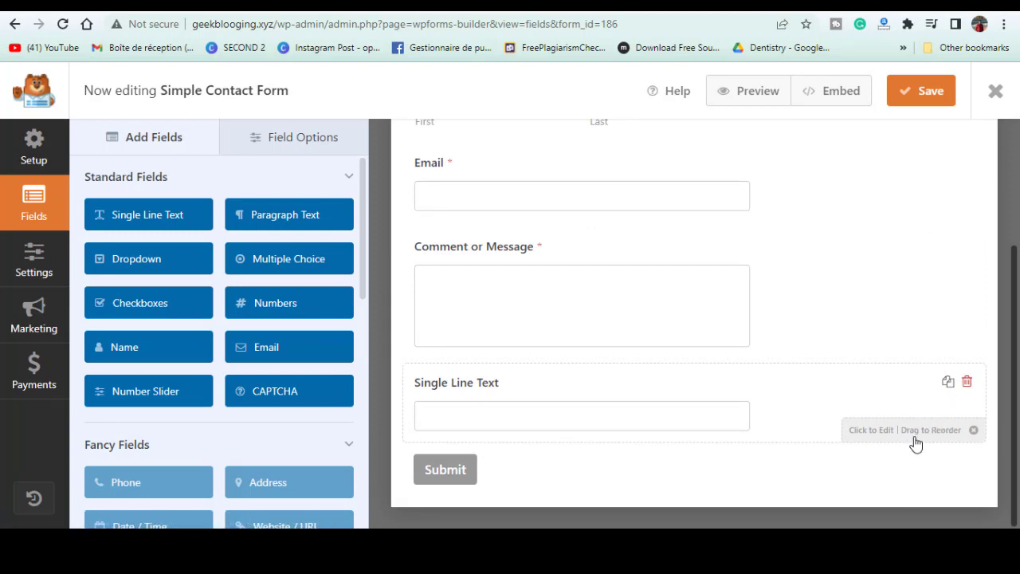
pyautogui.click(873, 439)
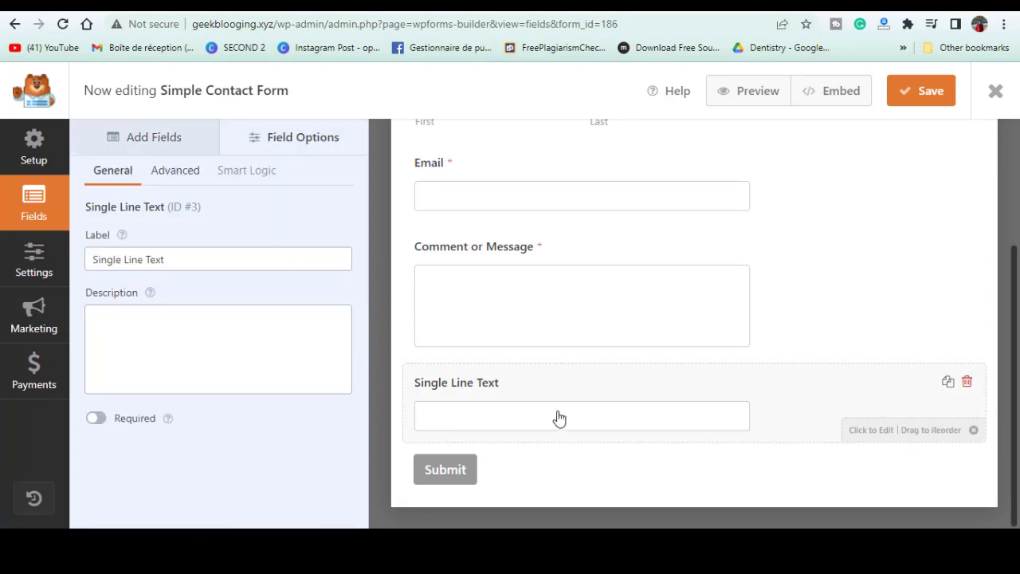
pyautogui.click(129, 330)
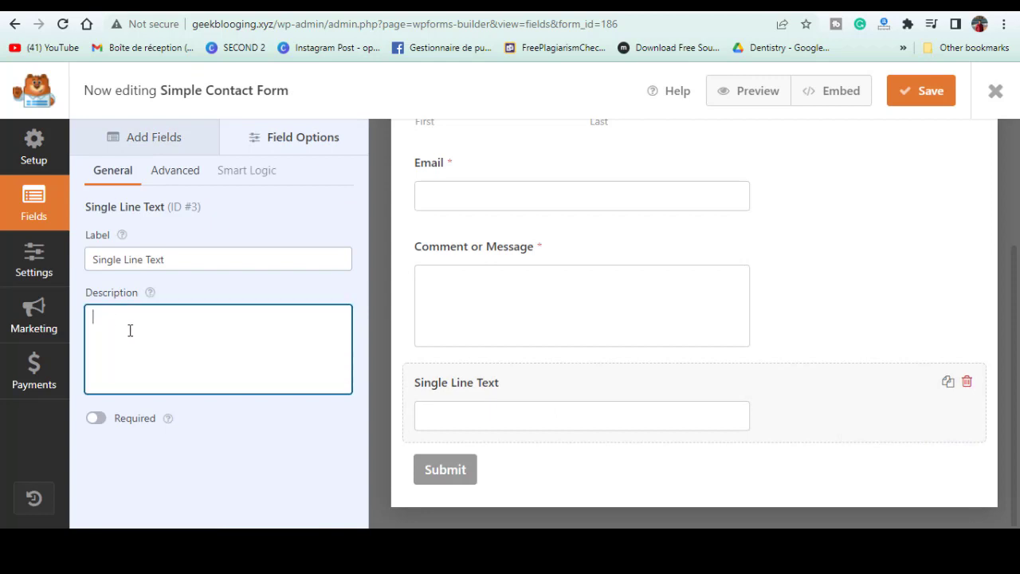
pyautogui.click(97, 420)
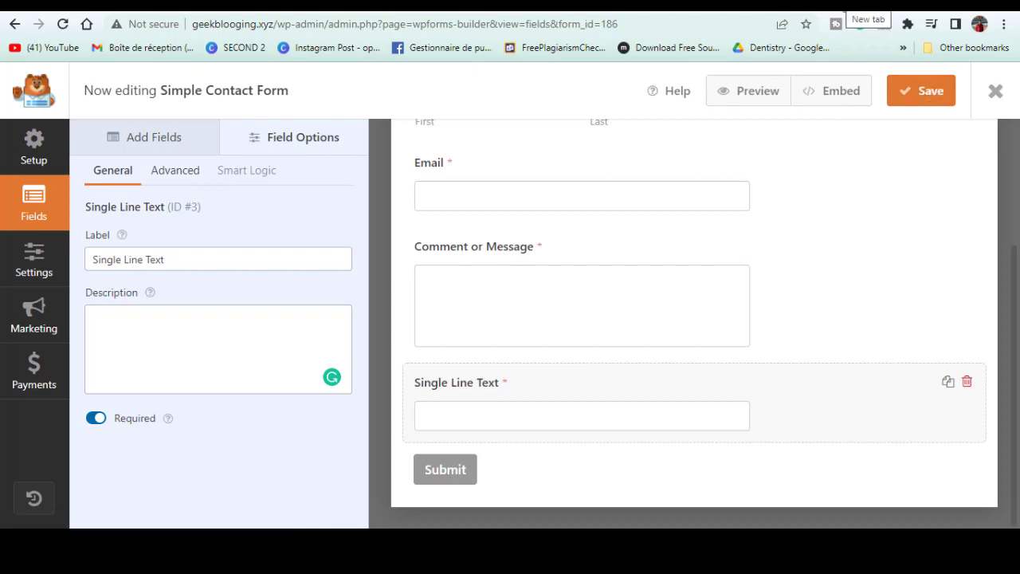
# - Install the Pretty Links plugin from the plugin search in a new tab
pyautogui.click(862, 7)
pyautogui.write('g')
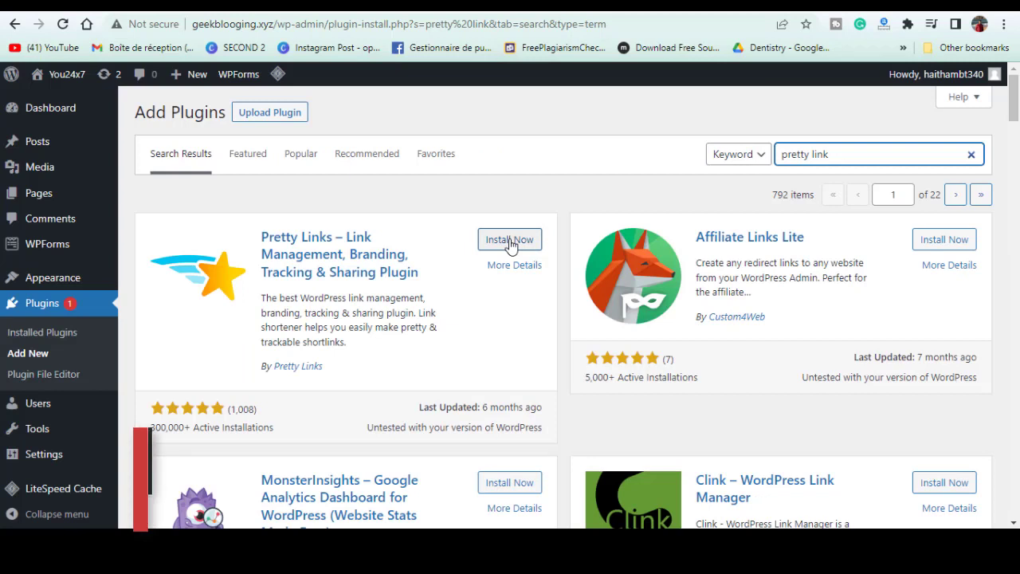
pyautogui.click(510, 240)
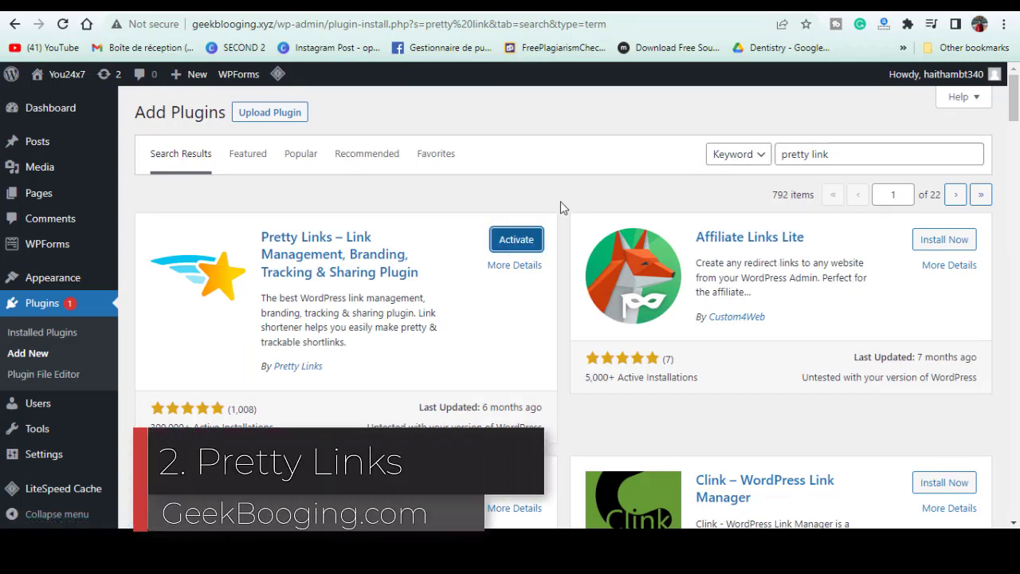
# - Activate Pretty Links and scroll through its welcome page on creating a first short link
pyautogui.click(515, 239)
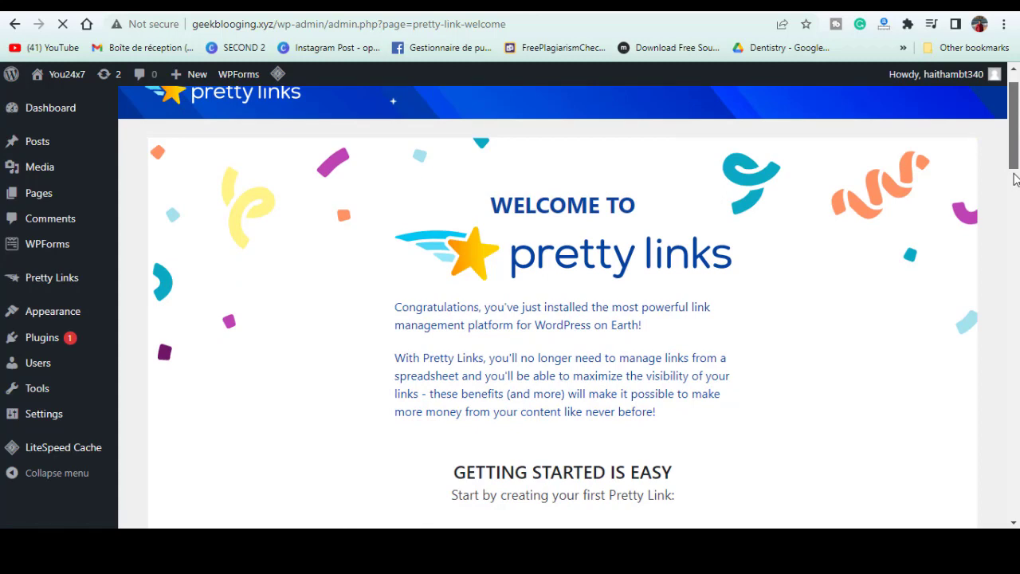
pyautogui.scroll(-1, 1015, 179)
pyautogui.scroll(-3, 1015, 191)
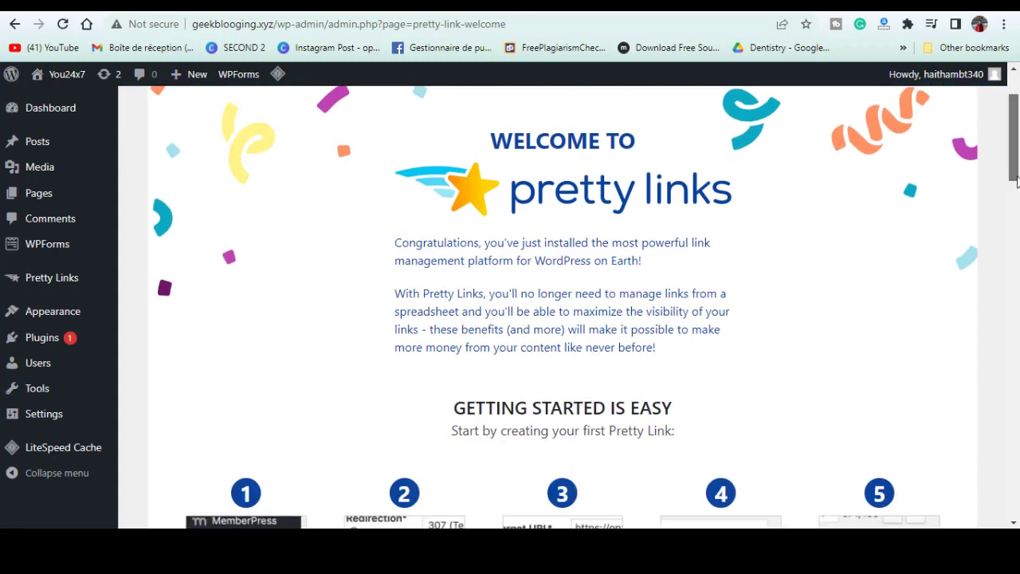
pyautogui.scroll(-1, 1015, 206)
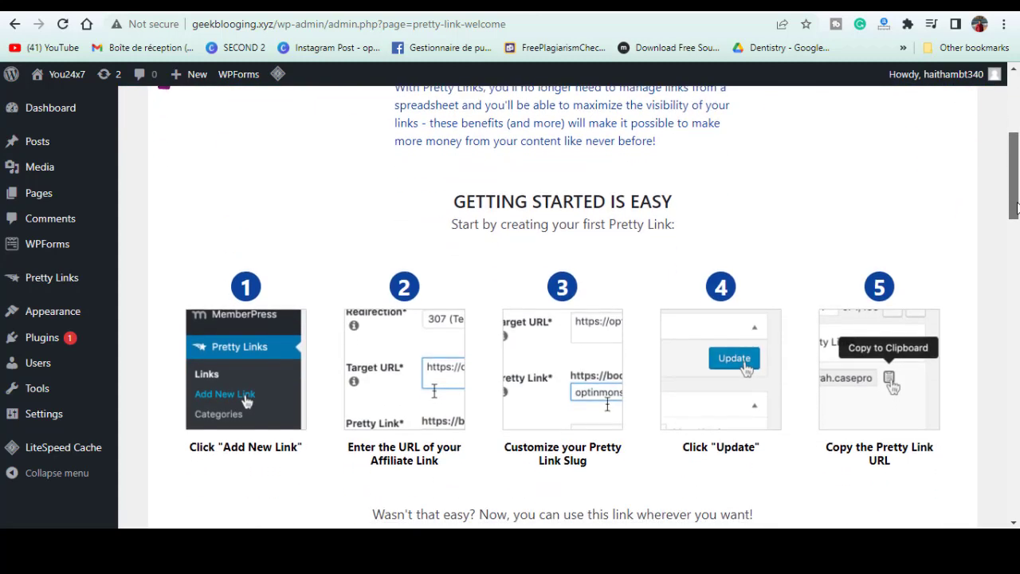
pyautogui.scroll(-1, 1017, 207)
pyautogui.moveTo(1015, 209); pyautogui.dragTo(1016, 287)
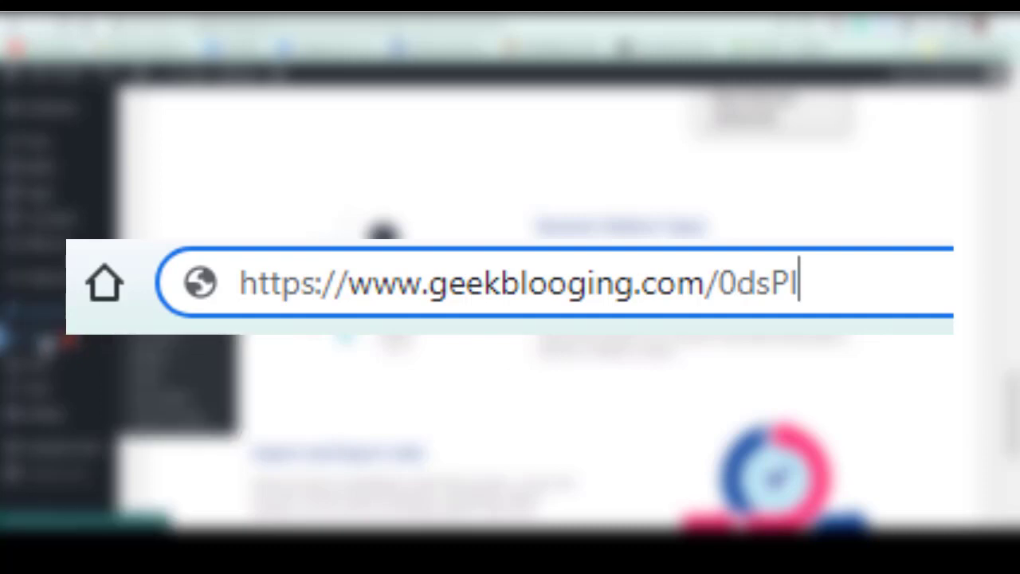
pyautogui.moveTo(36, 339)
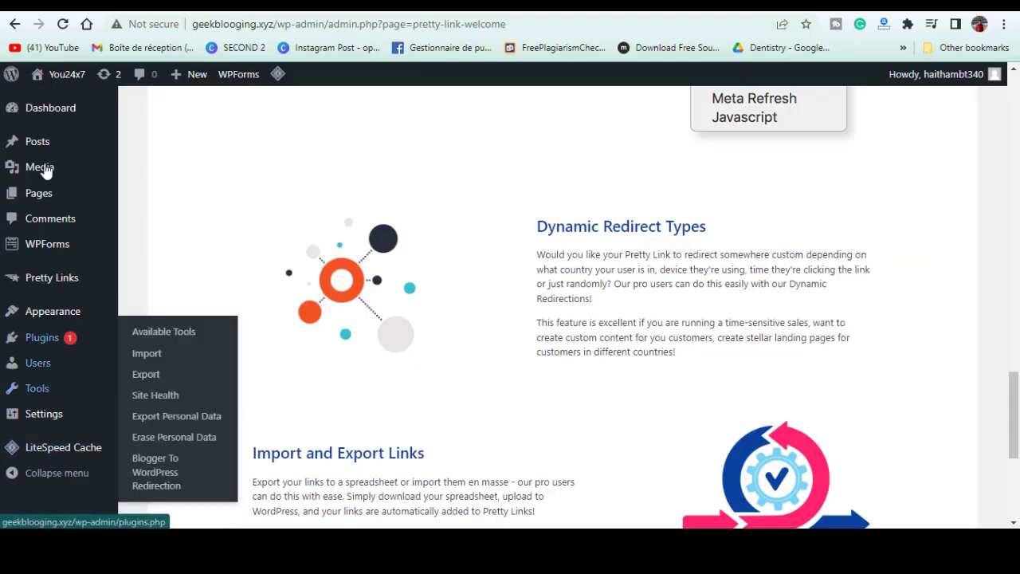
# - Create a Pretty Link to the site's login page with slug 0t40 and save it
pyautogui.moveTo(50, 281)
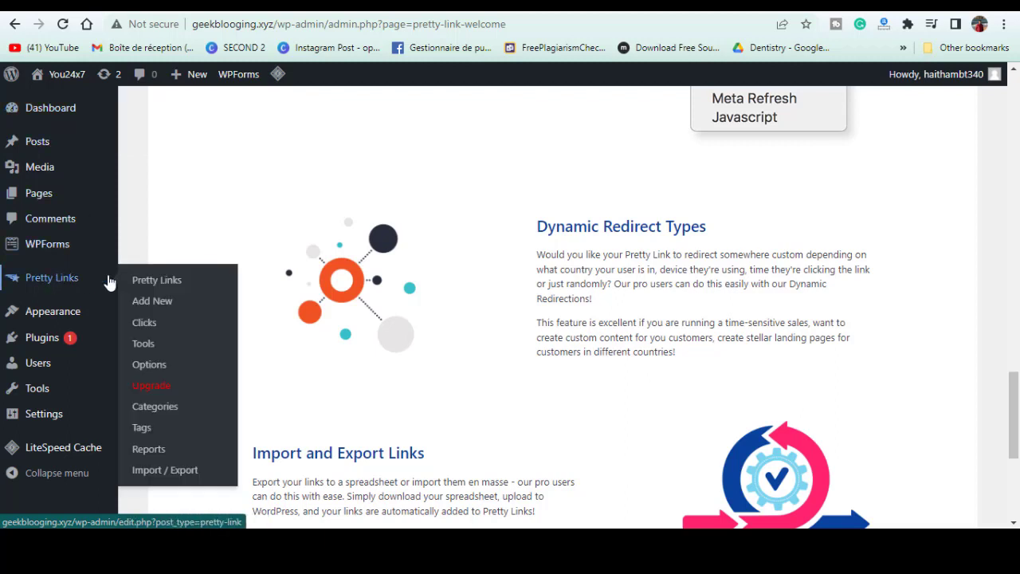
pyautogui.click(163, 308)
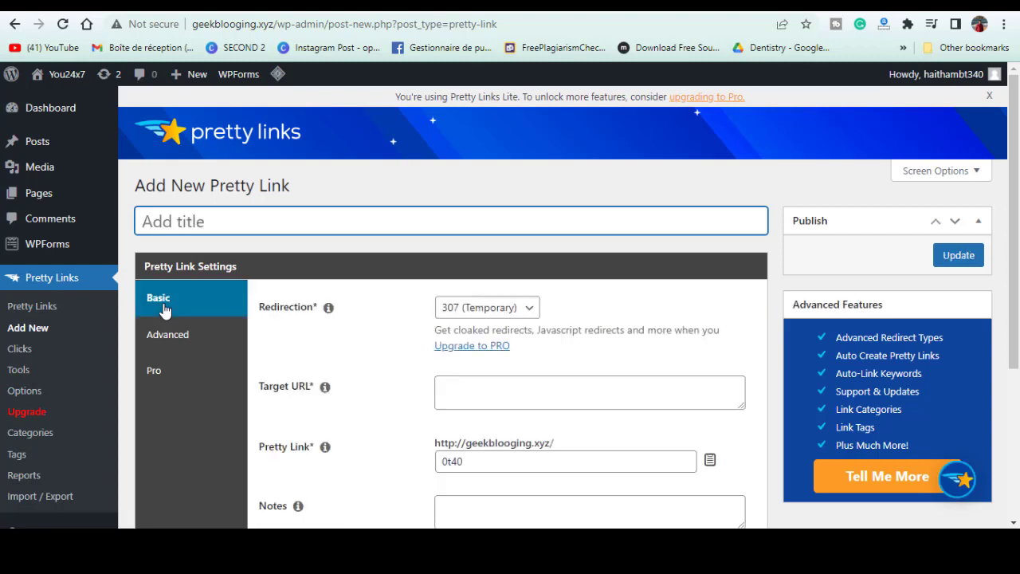
pyautogui.click(471, 364)
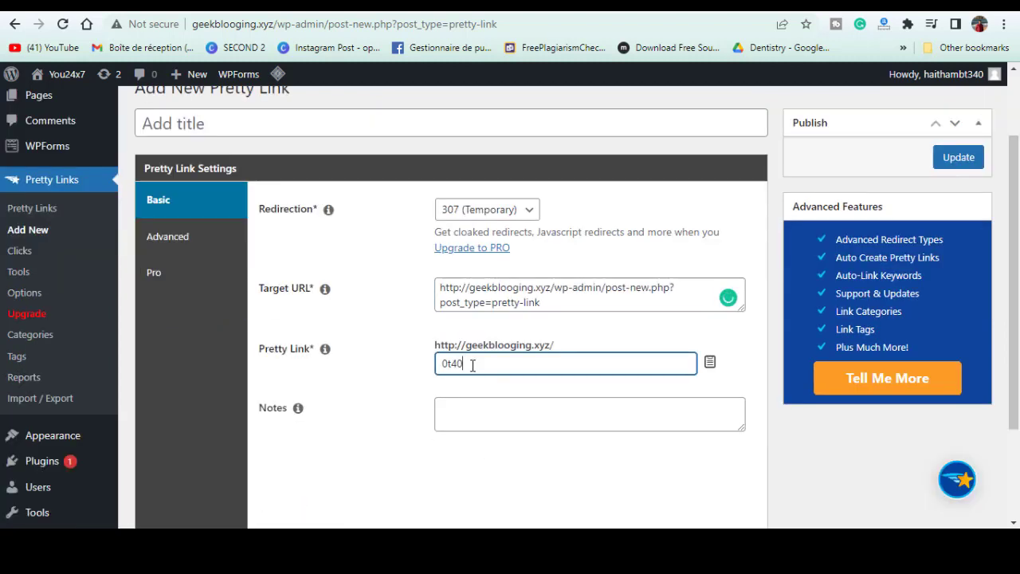
pyautogui.doubleClick(485, 374)
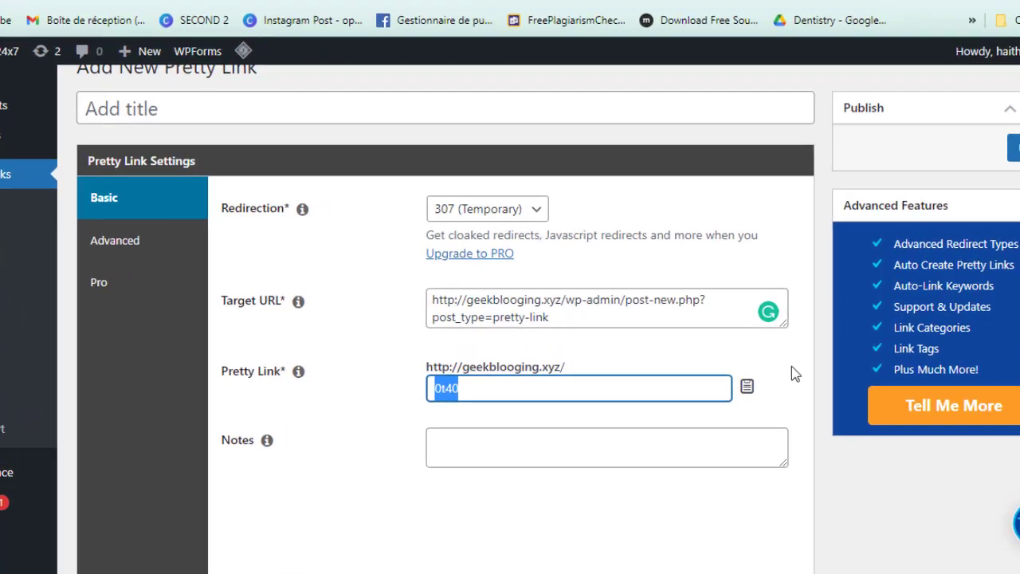
pyautogui.scroll(-3, 510, 286)
pyautogui.scroll(2, 510, 286)
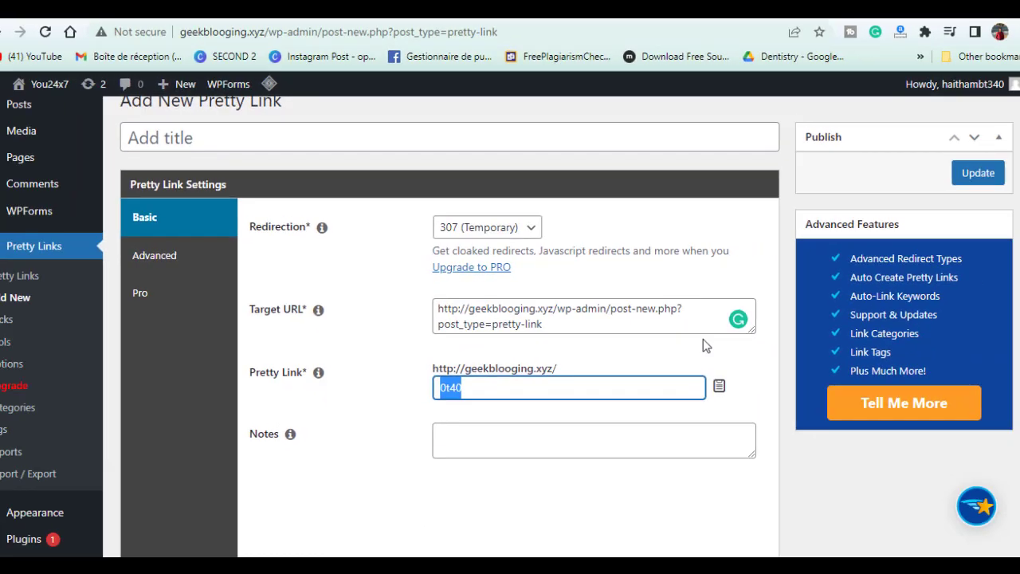
pyautogui.click(485, 385)
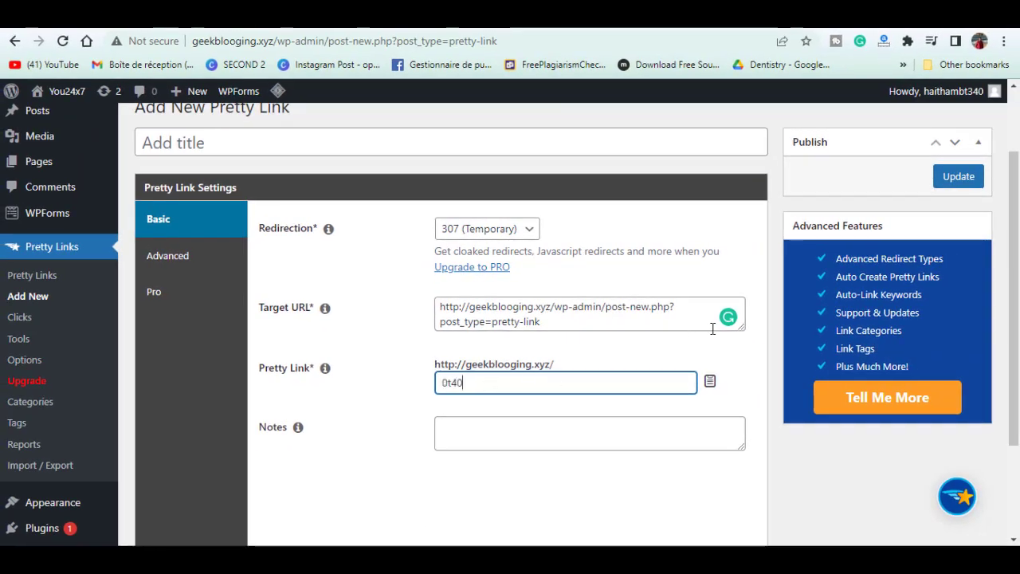
pyautogui.click(959, 178)
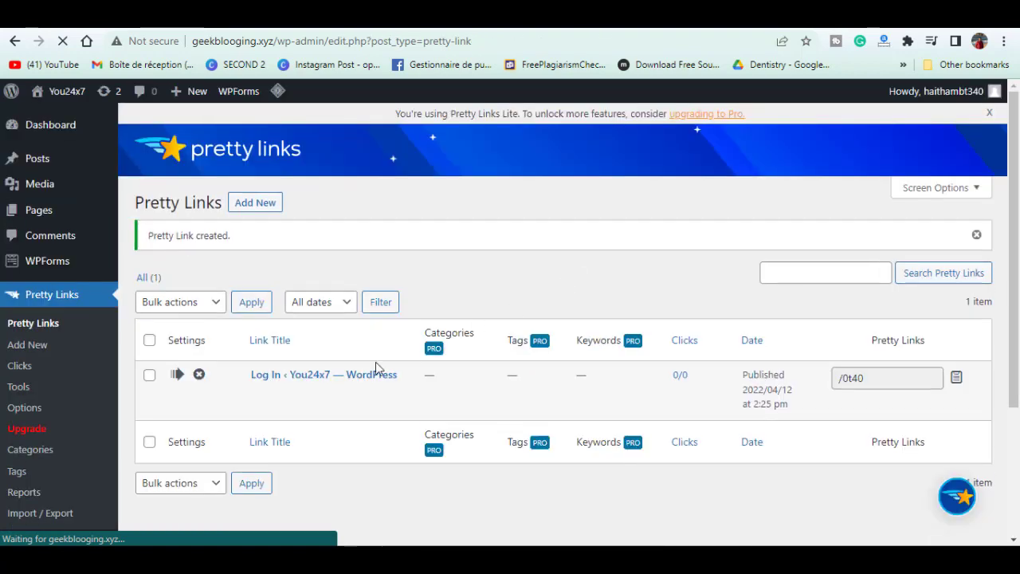
pyautogui.moveTo(282, 394)
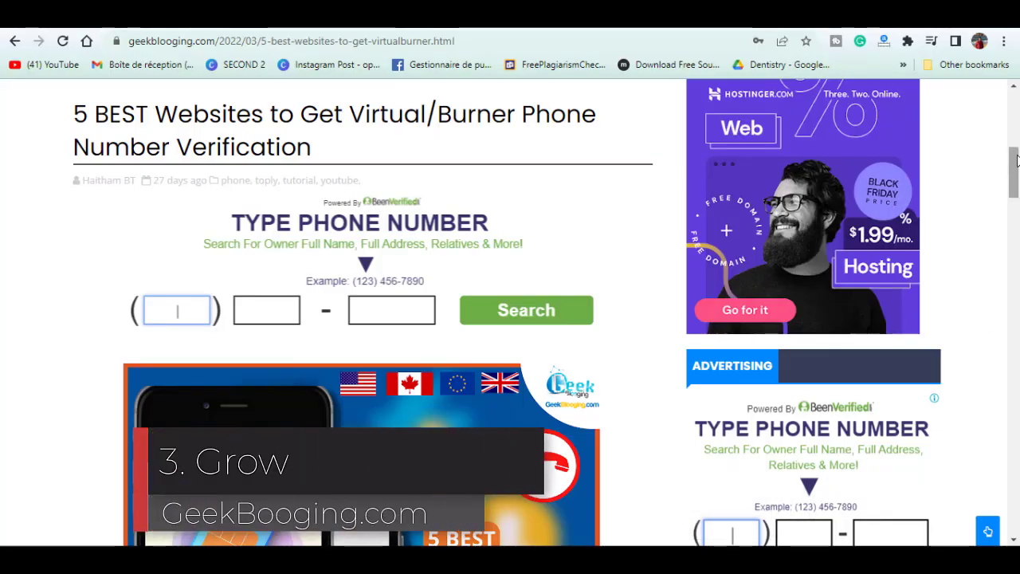
# - Scroll the Add Plugins results for "icegram" to see the Icegram popups plugin
pyautogui.moveTo(1016, 160); pyautogui.dragTo(1017, 358)
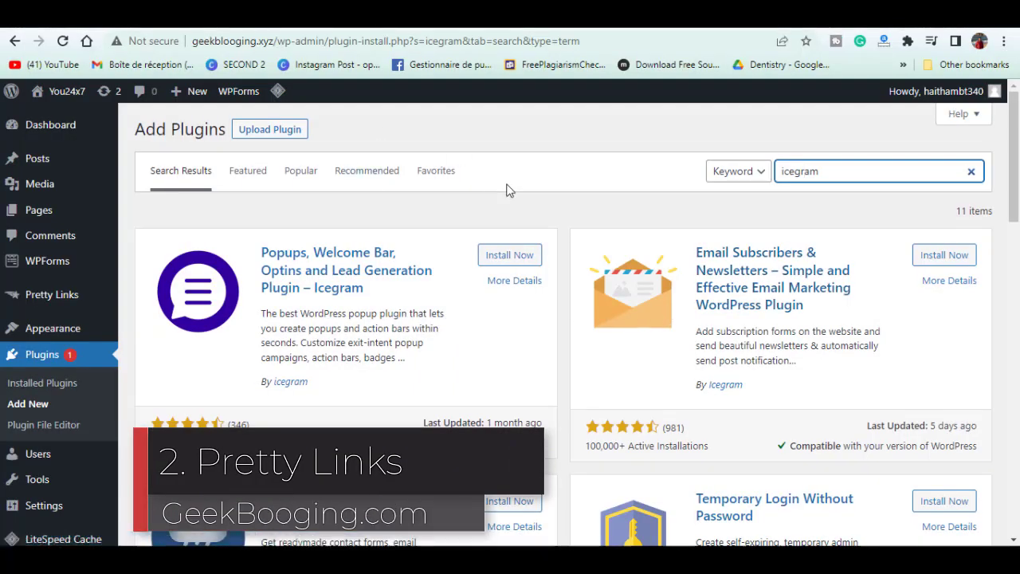
# - Install the Icegram popup plugin from its card and activate it
pyautogui.click(490, 258)
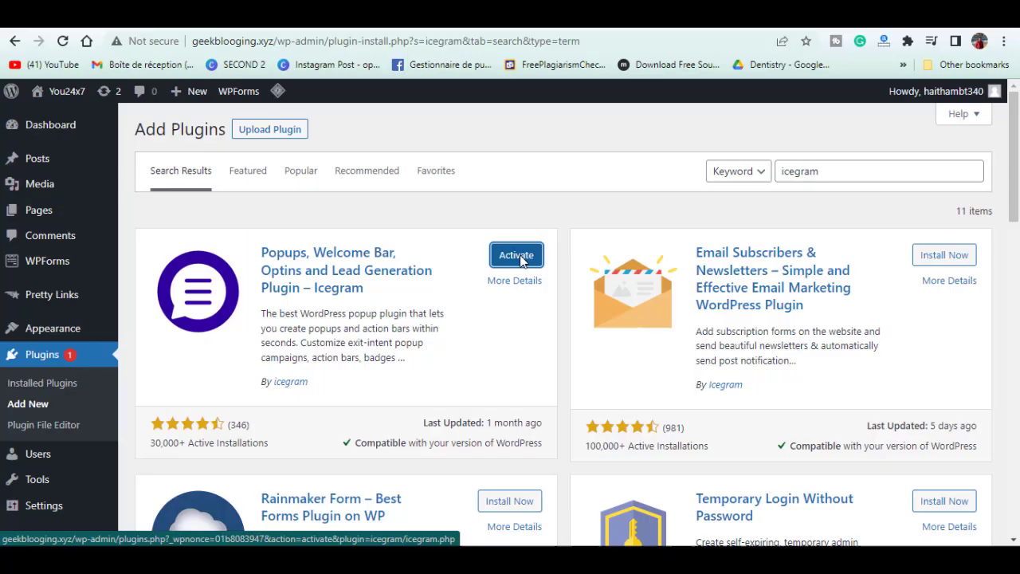
pyautogui.click(518, 258)
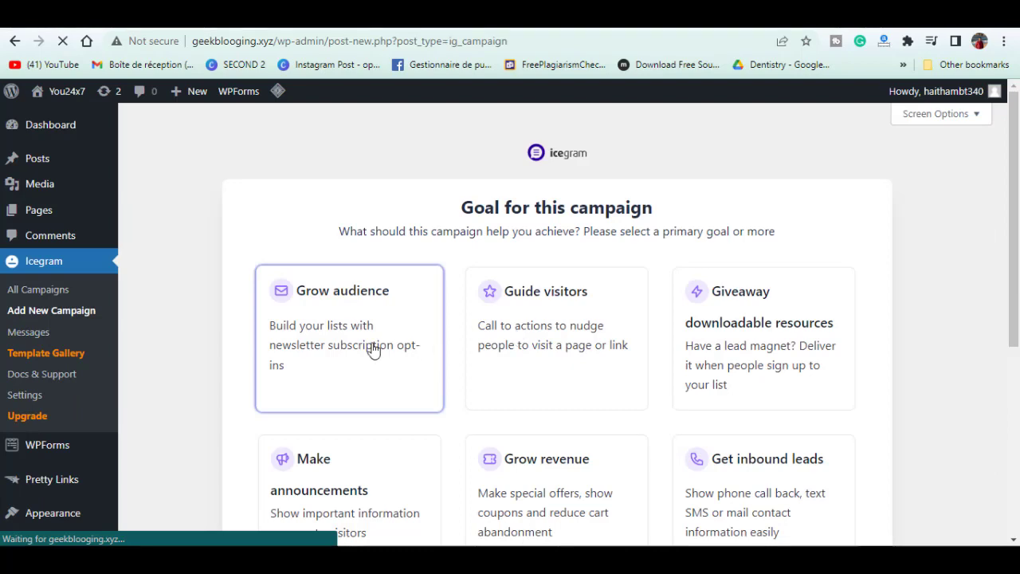
# - Skip past the campaign goal page, pick Popup, then go back to the Icegram listings
pyautogui.scroll(-1, 1018, 253)
pyautogui.scroll(-3, 1019, 254)
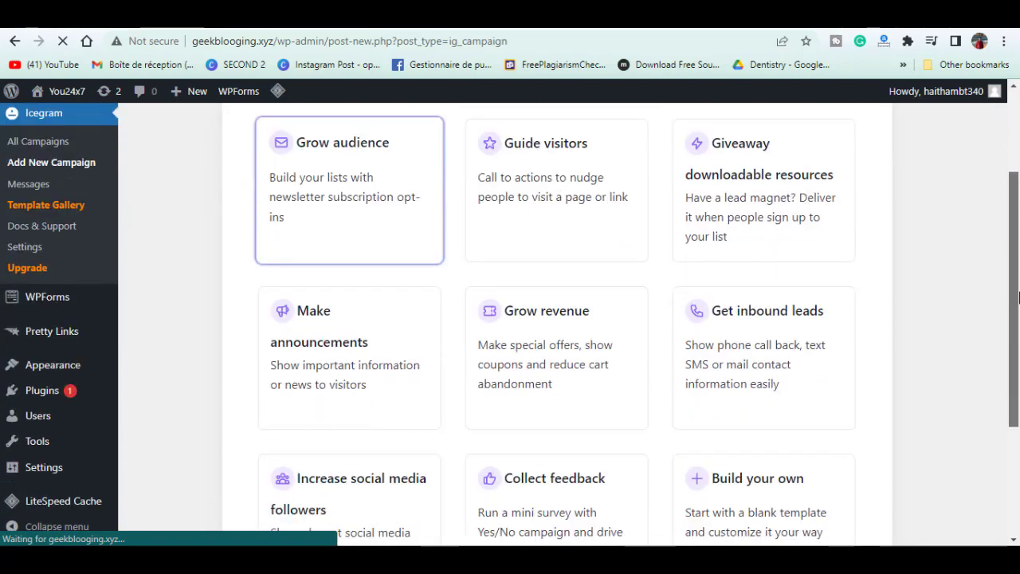
pyautogui.click(806, 491)
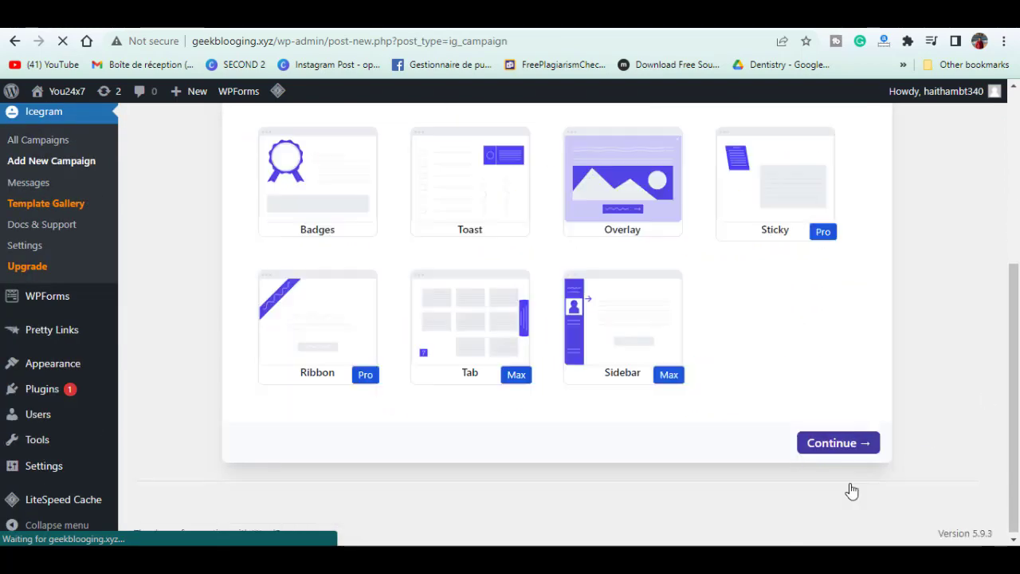
pyautogui.scroll(1, 863, 442)
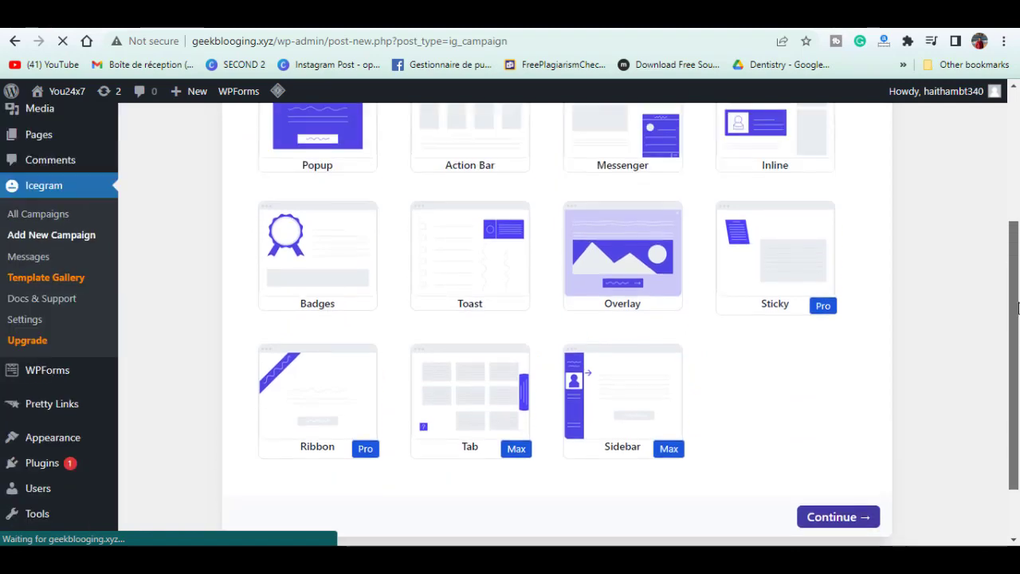
pyautogui.scroll(2, 981, 230)
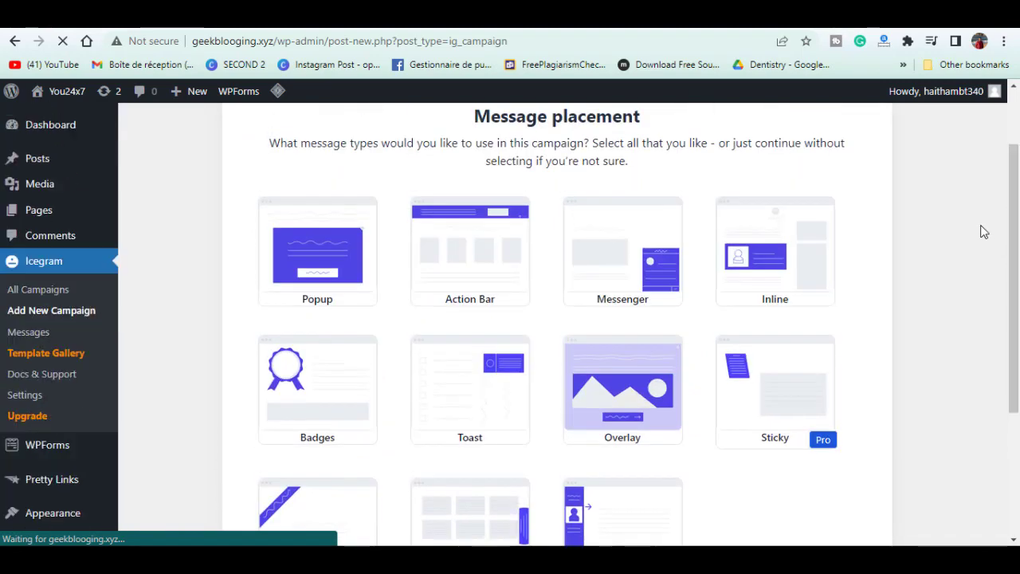
pyautogui.click(315, 251)
pyautogui.scroll(-2, 997, 223)
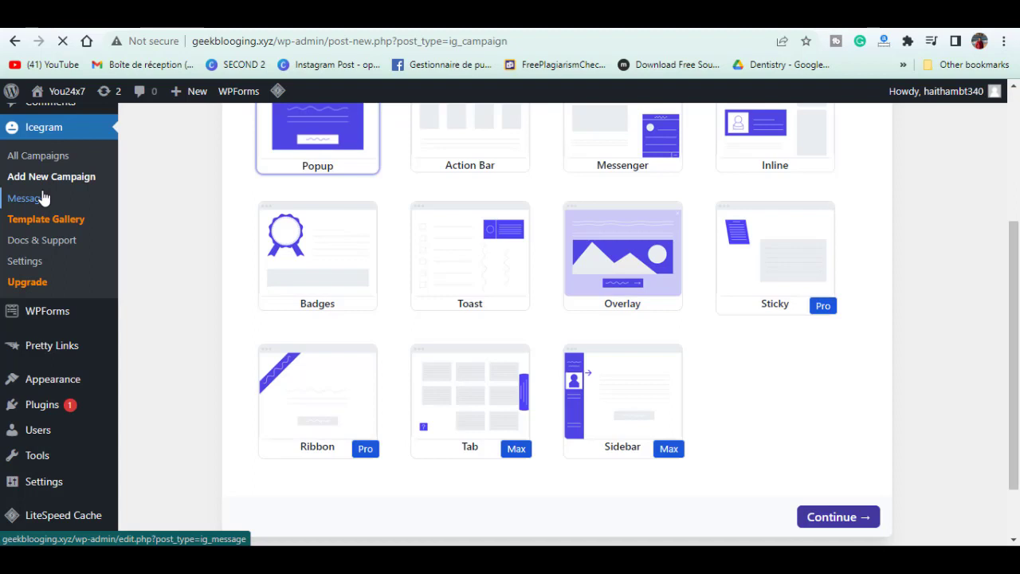
pyautogui.click(44, 197)
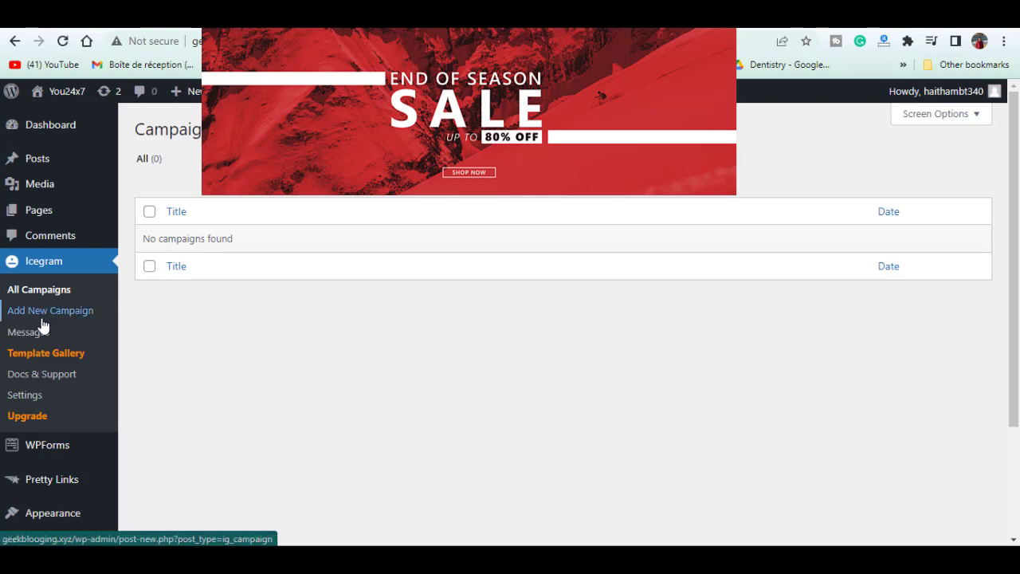
# - Create a fresh Icegram campaign with the Make announcements goal and the Popup message type
pyautogui.click(42, 317)
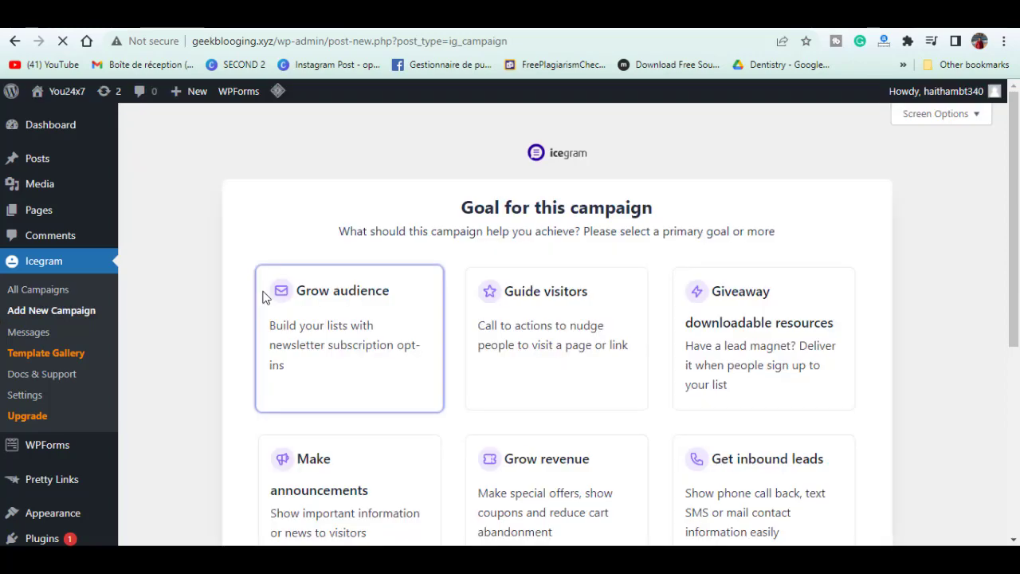
pyautogui.moveTo(1015, 249); pyautogui.dragTo(1019, 315)
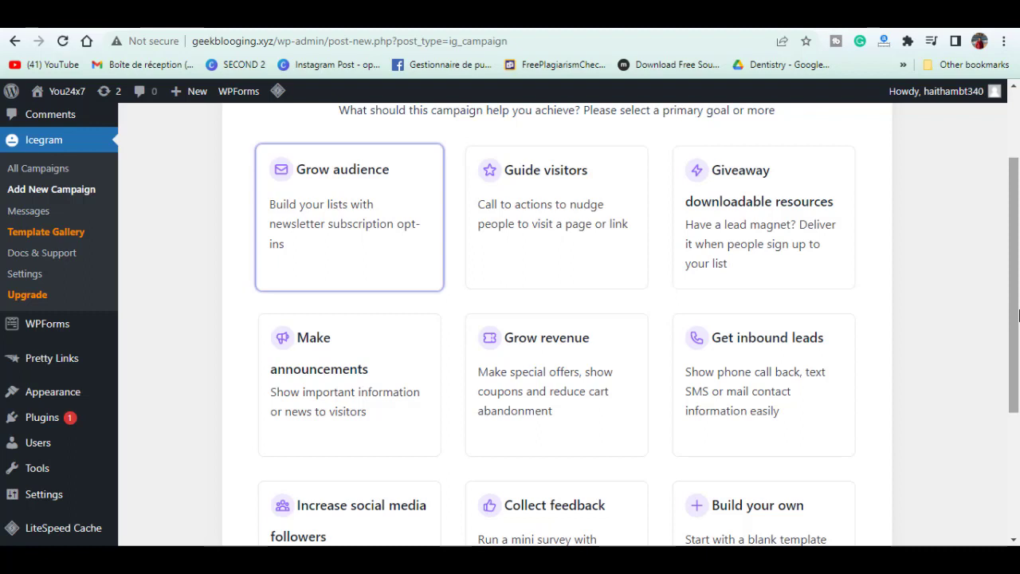
pyautogui.moveTo(1018, 315); pyautogui.dragTo(1019, 360)
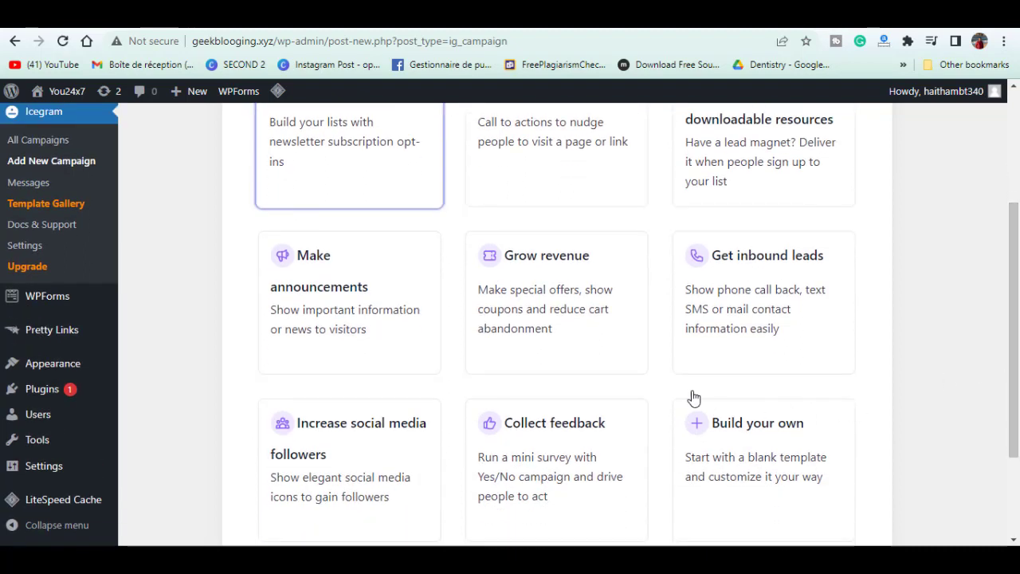
pyautogui.click(326, 250)
pyautogui.scroll(-2, 1013, 396)
pyautogui.click(837, 439)
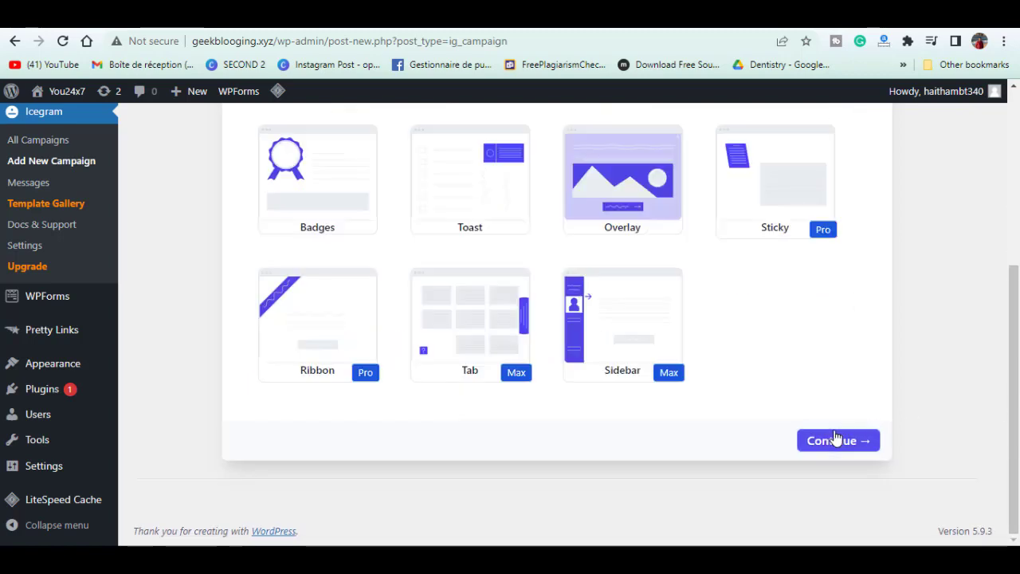
pyautogui.moveTo(1015, 367); pyautogui.dragTo(1004, 266)
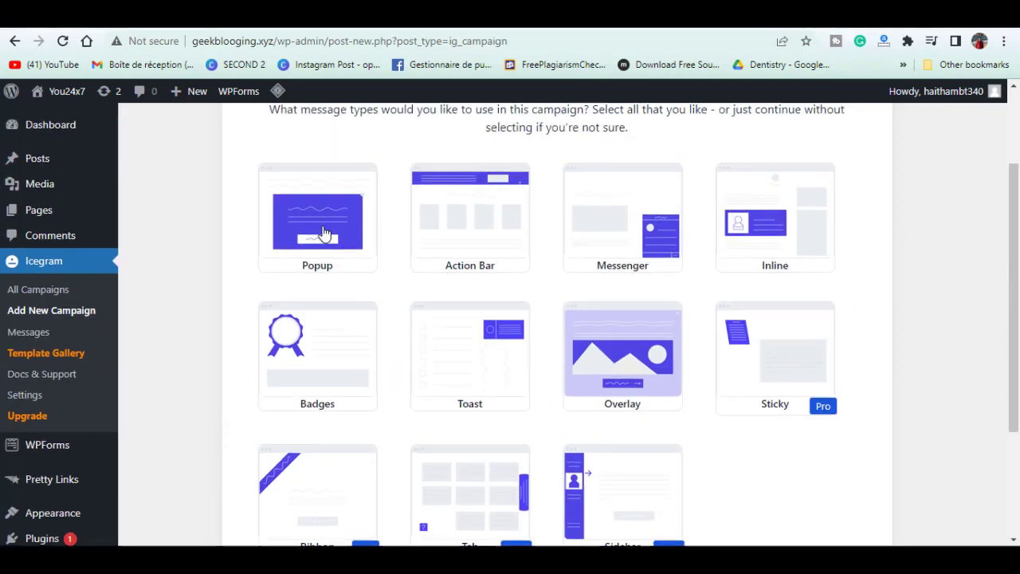
pyautogui.scroll(-2, 829, 446)
pyautogui.click(836, 483)
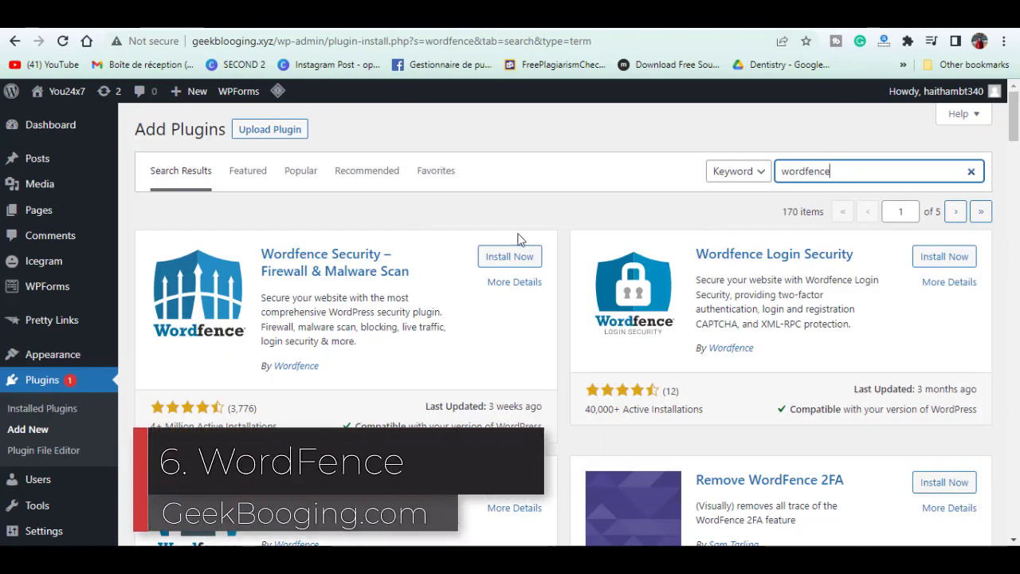
# - Install Wordfence Security from the search results and activate it
pyautogui.click(506, 256)
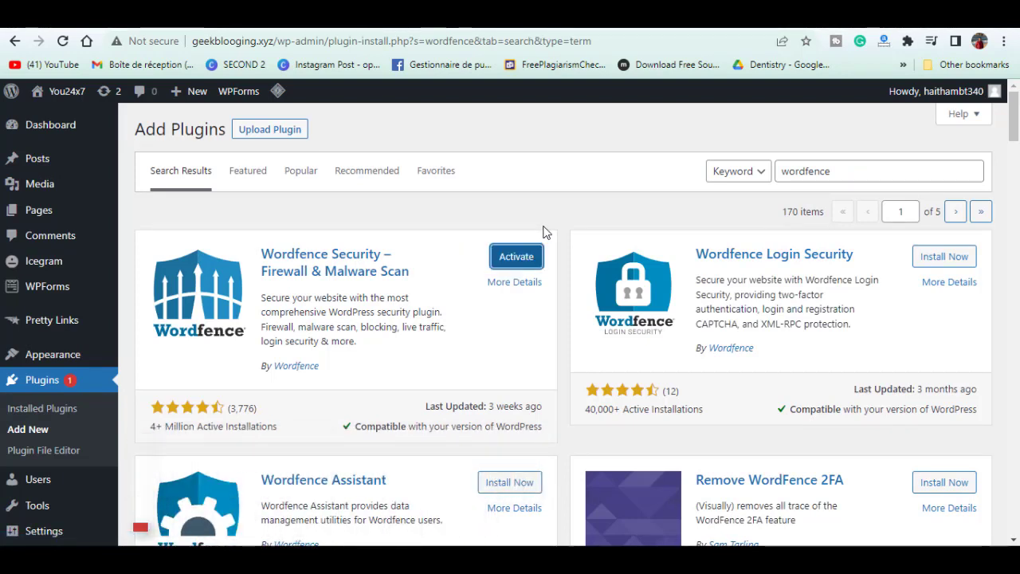
pyautogui.click(520, 259)
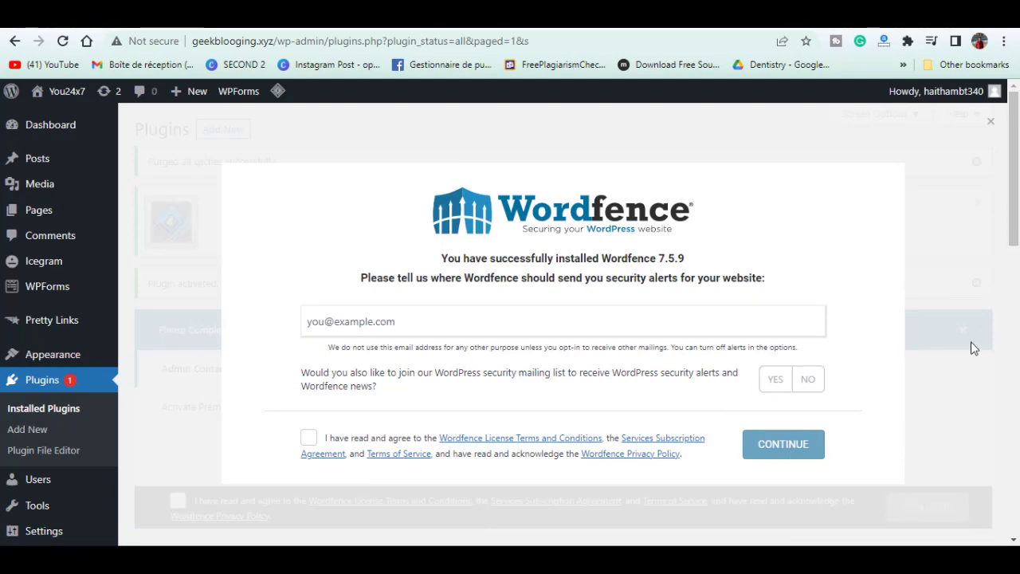
# - Dismiss the Wordfence setup prompt and open the Wordfence dashboard
pyautogui.click(991, 121)
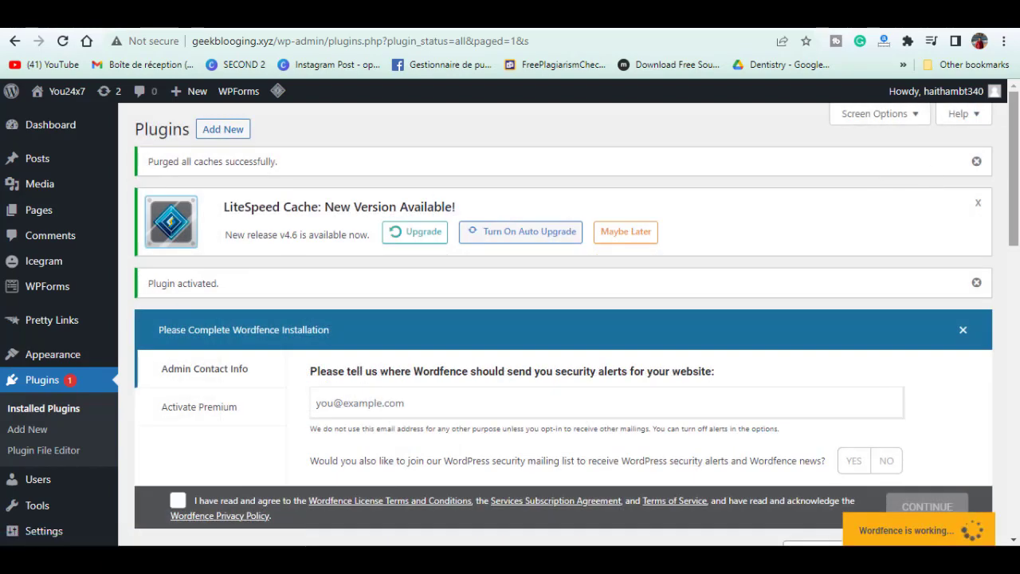
pyautogui.scroll(-2, 637, 176)
pyautogui.scroll(-2, 558, 318)
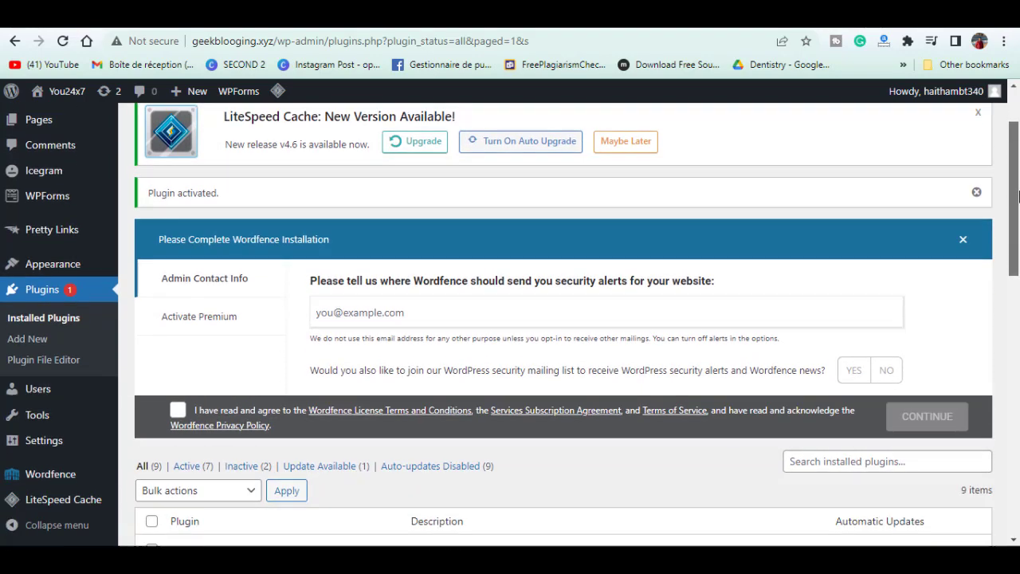
pyautogui.moveTo(31, 474)
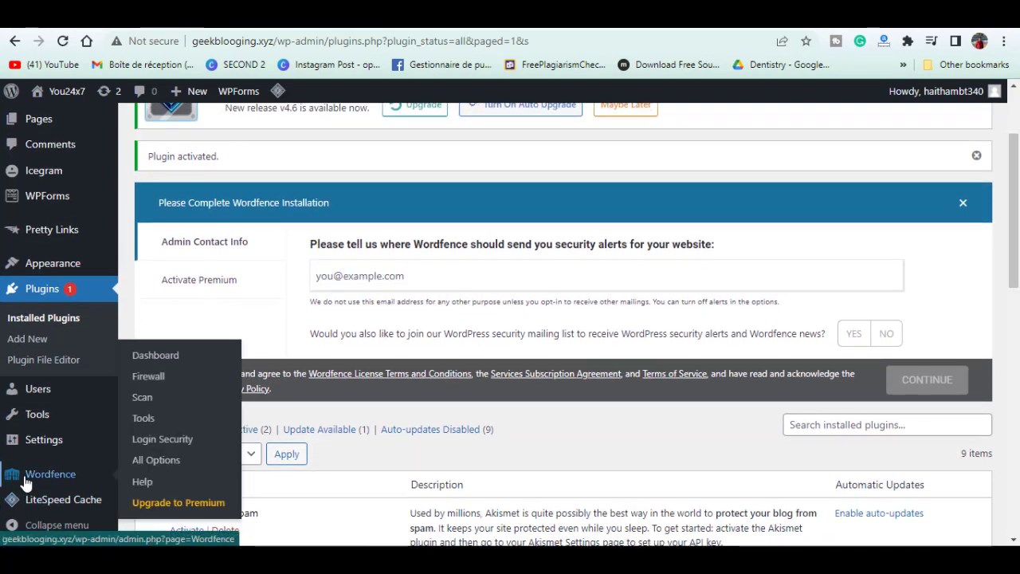
pyautogui.click(165, 362)
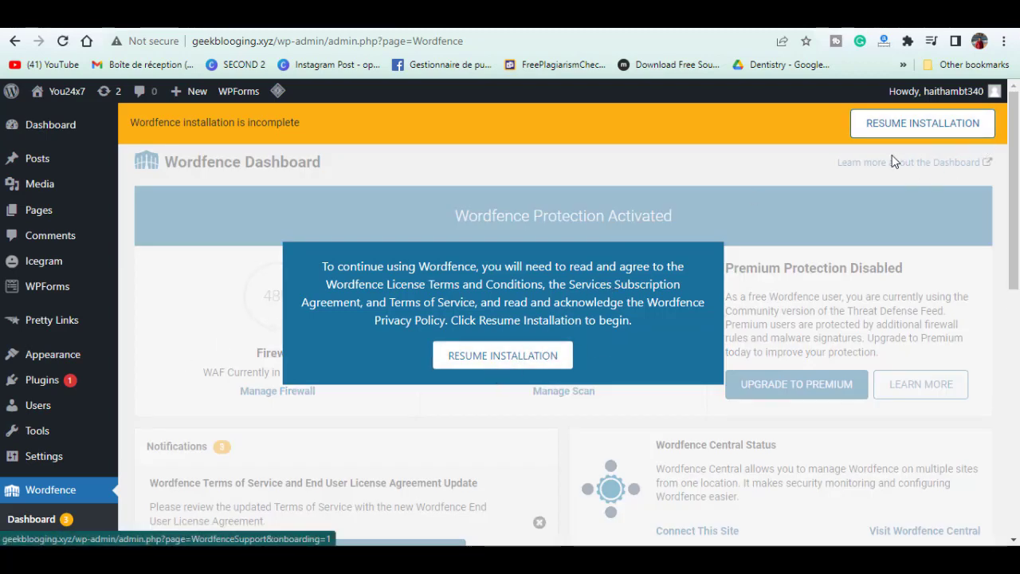
# - Resume the Wordfence installation, close its prompt, and dismiss the MonsterInsights popup
pyautogui.click(915, 132)
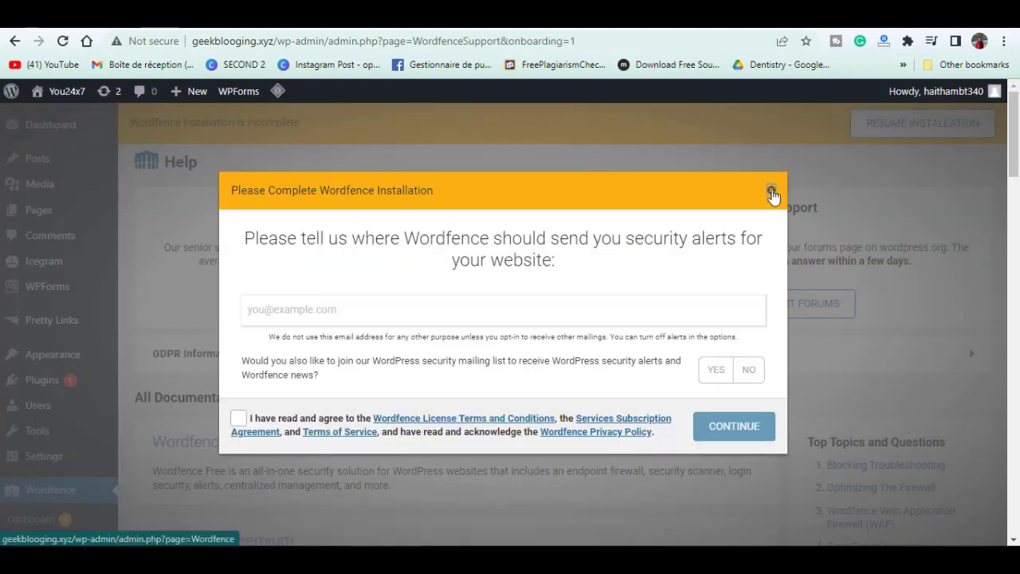
pyautogui.click(770, 189)
pyautogui.moveTo(1014, 139); pyautogui.dragTo(1016, 246)
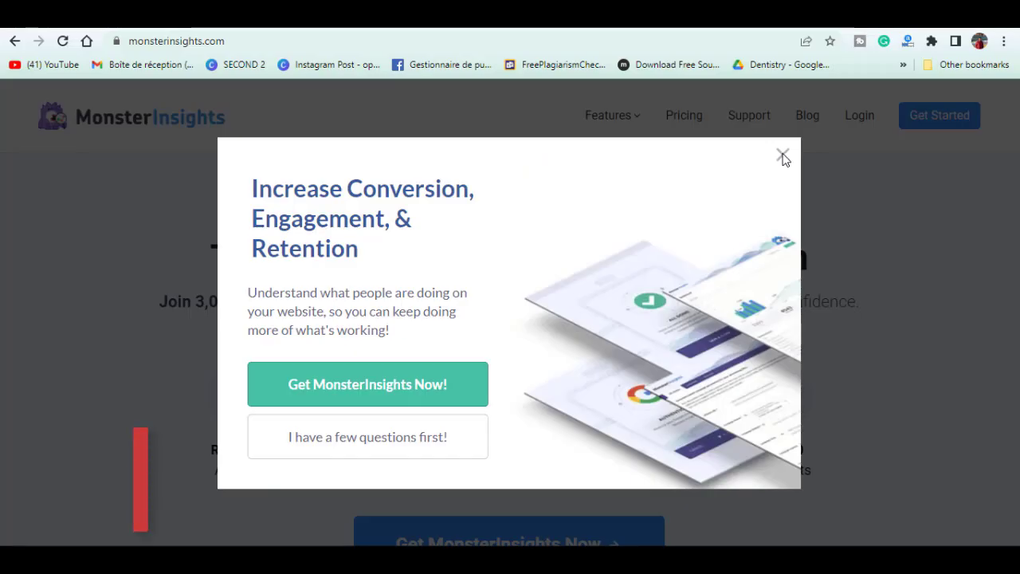
pyautogui.click(781, 156)
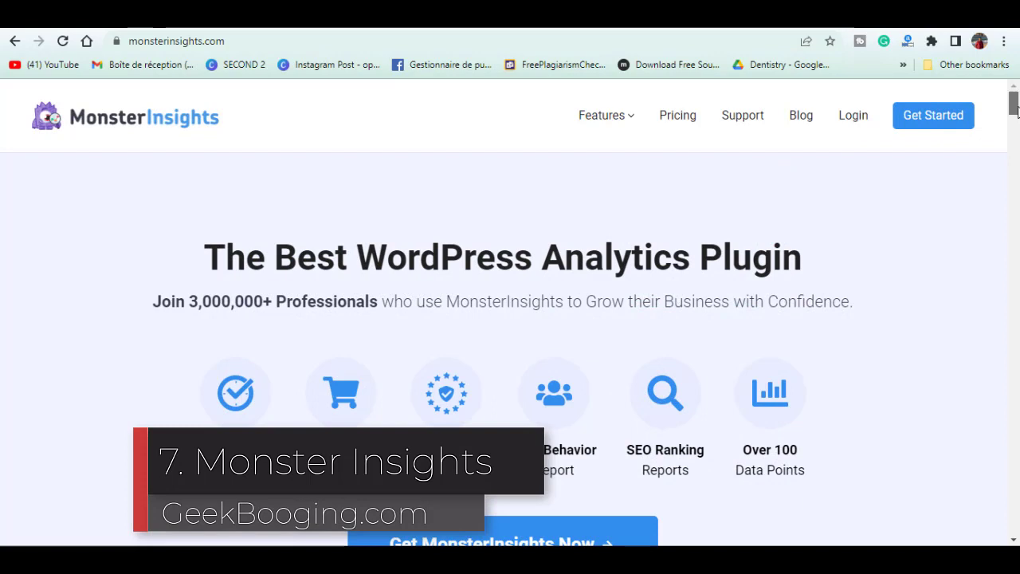
pyautogui.moveTo(1015, 110); pyautogui.dragTo(1017, 151)
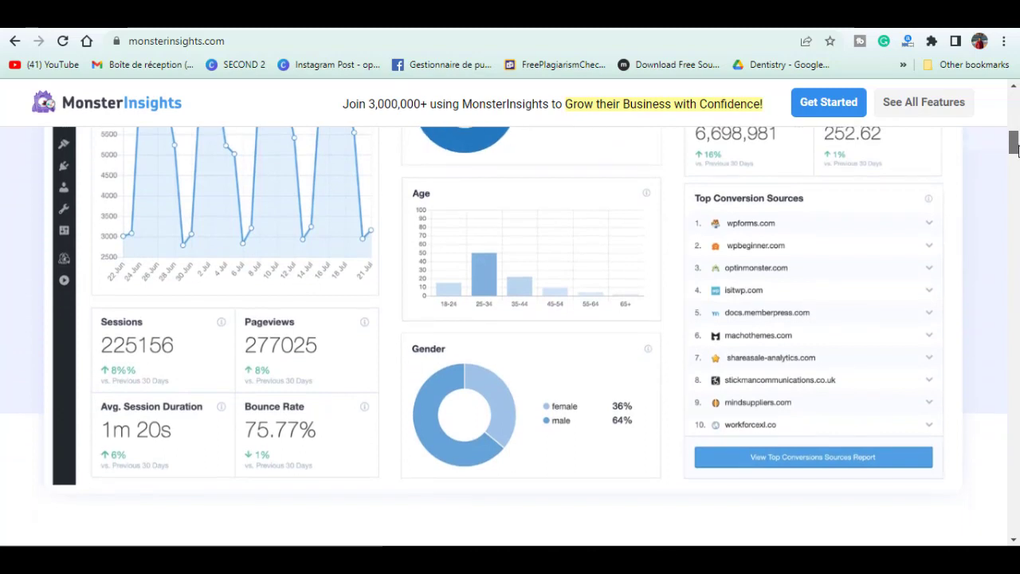
pyautogui.moveTo(1017, 151); pyautogui.dragTo(1016, 186)
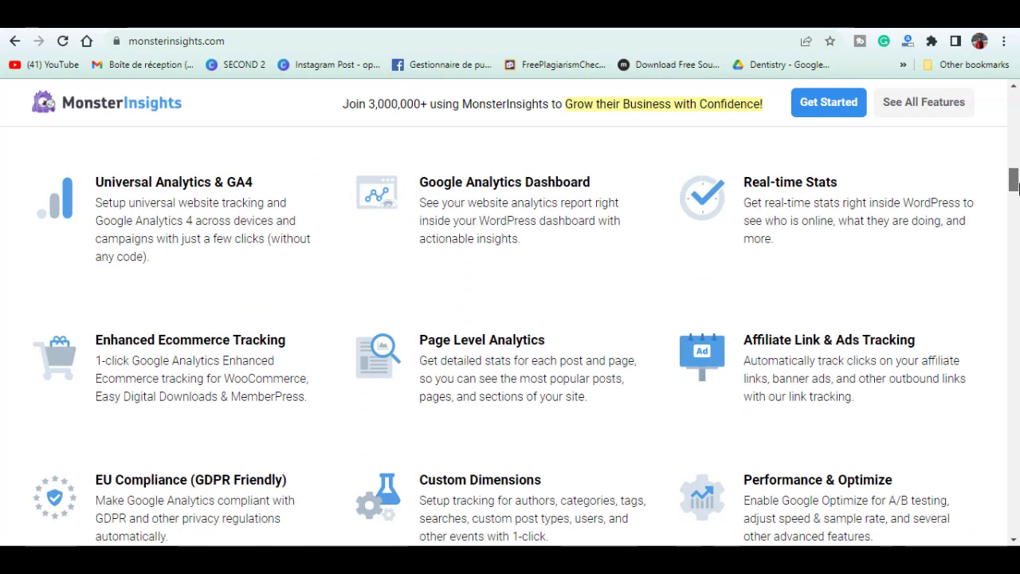
pyautogui.moveTo(1014, 186); pyautogui.dragTo(1014, 191)
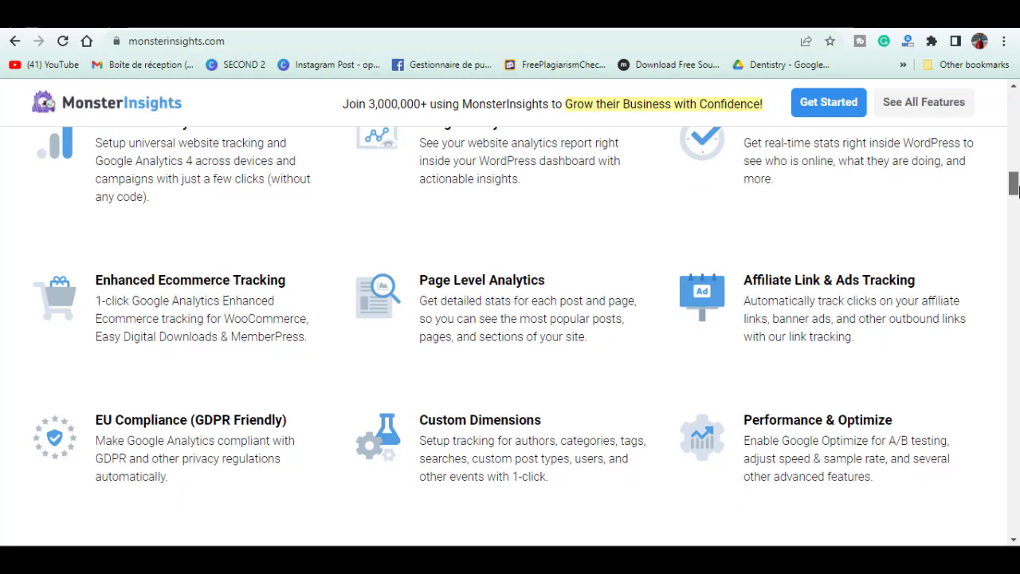
pyautogui.moveTo(1014, 191); pyautogui.dragTo(1014, 208)
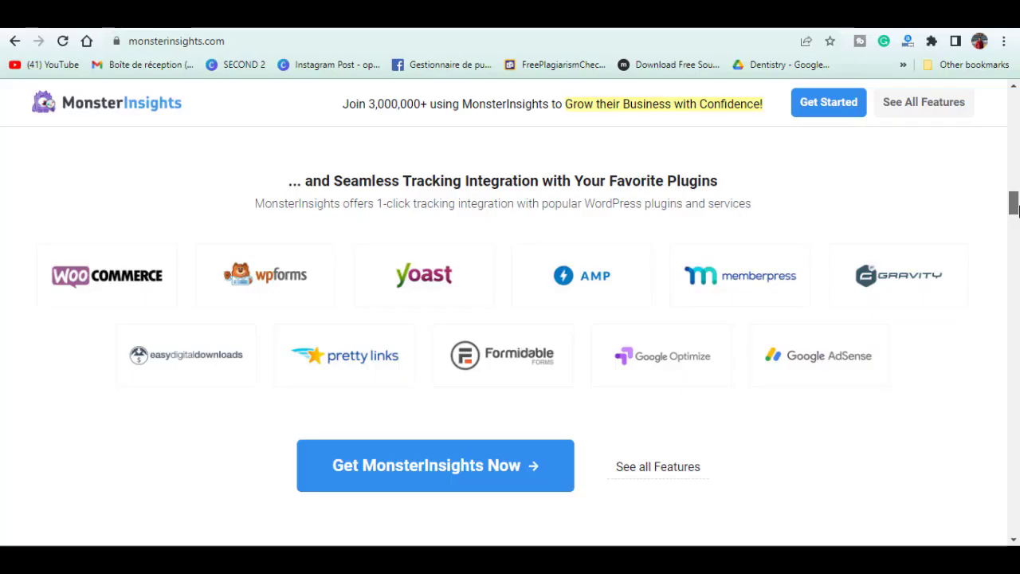
pyautogui.moveTo(1015, 209); pyautogui.dragTo(1015, 231)
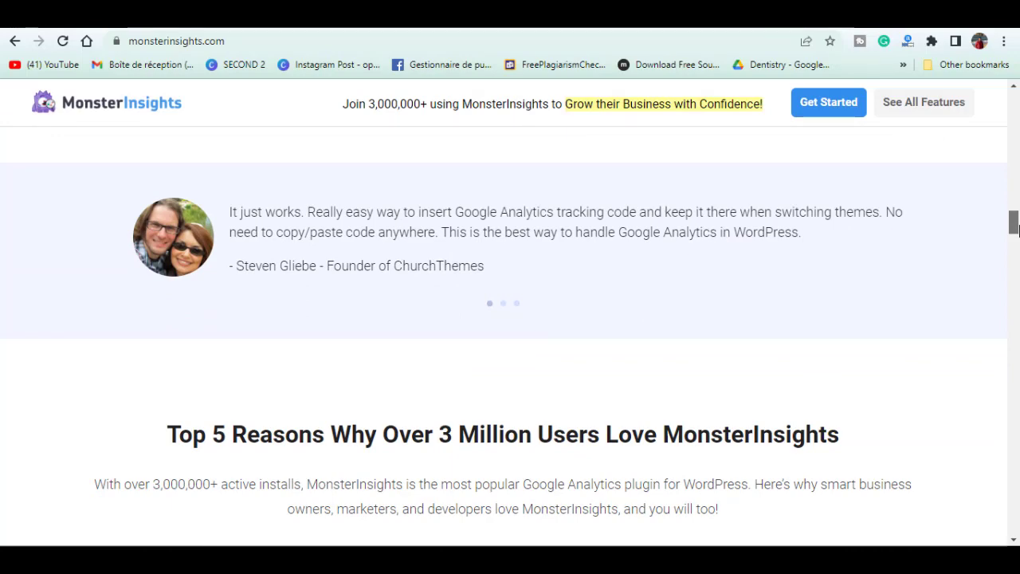
pyautogui.moveTo(1015, 229); pyautogui.dragTo(1015, 251)
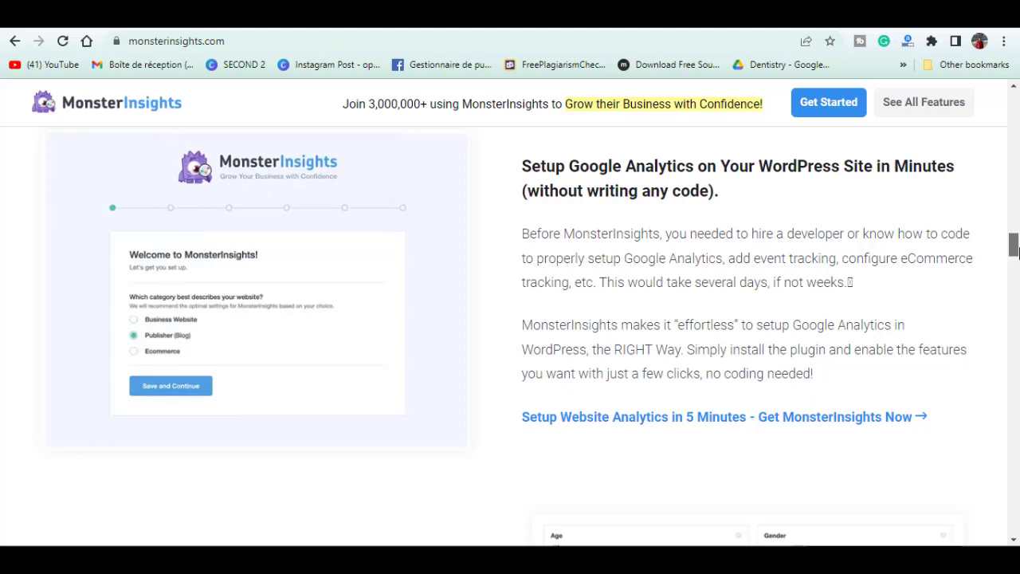
pyautogui.moveTo(1015, 250); pyautogui.dragTo(1014, 268)
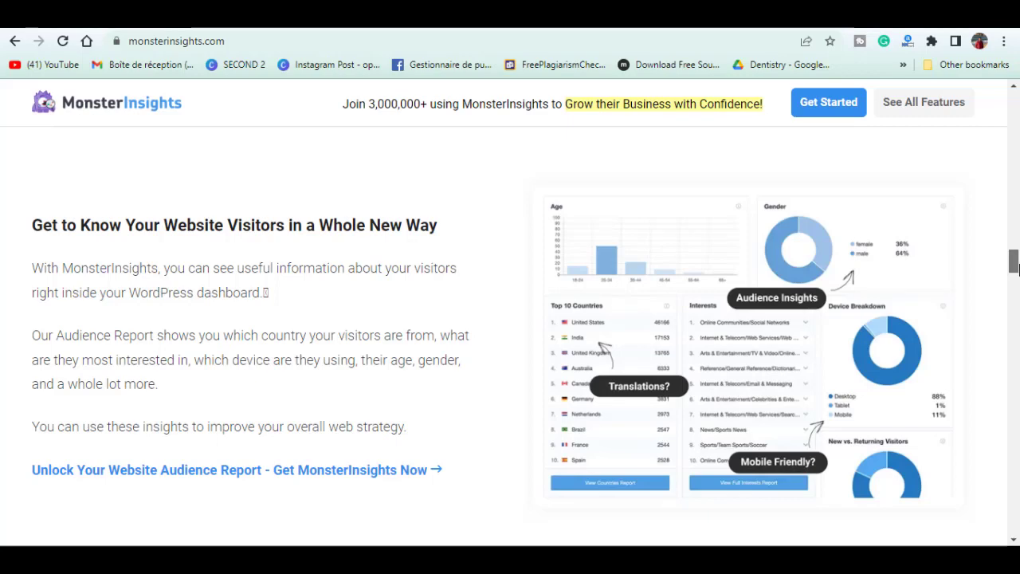
pyautogui.moveTo(1014, 267); pyautogui.dragTo(1014, 287)
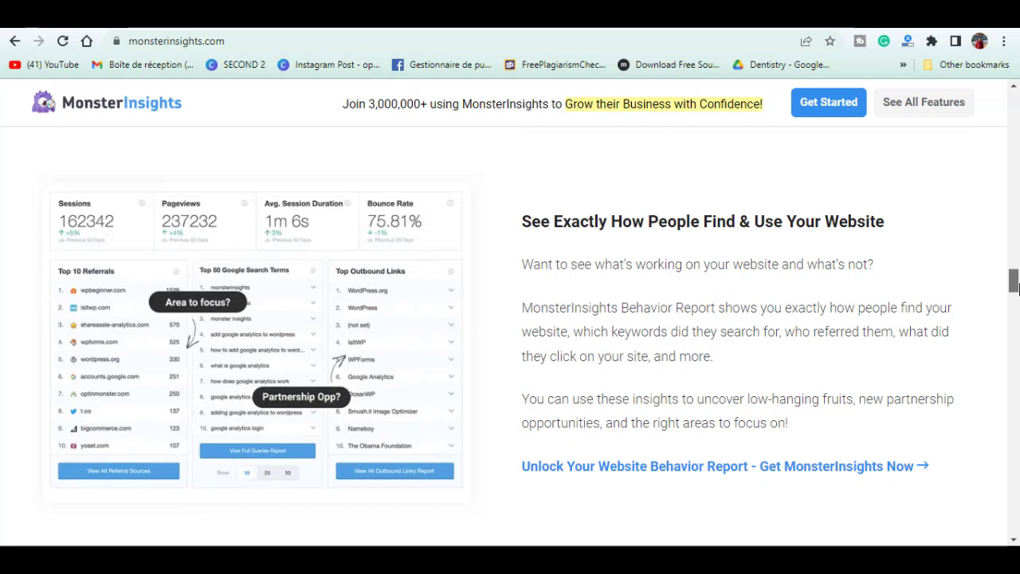
pyautogui.moveTo(1013, 286); pyautogui.dragTo(1014, 307)
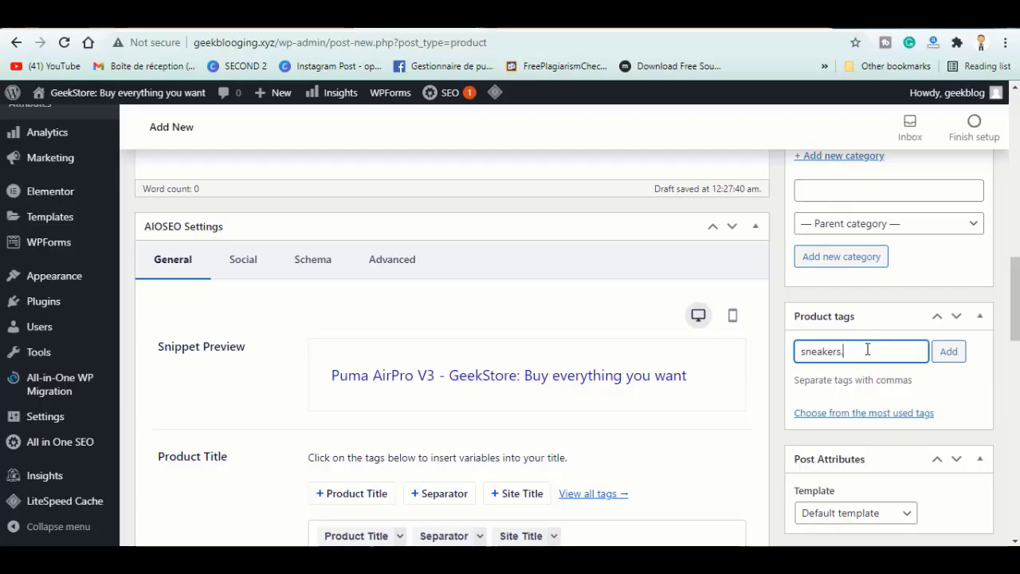
# - Add the men and puma tags and set the regular price to 150
pyautogui.write('men, puma')
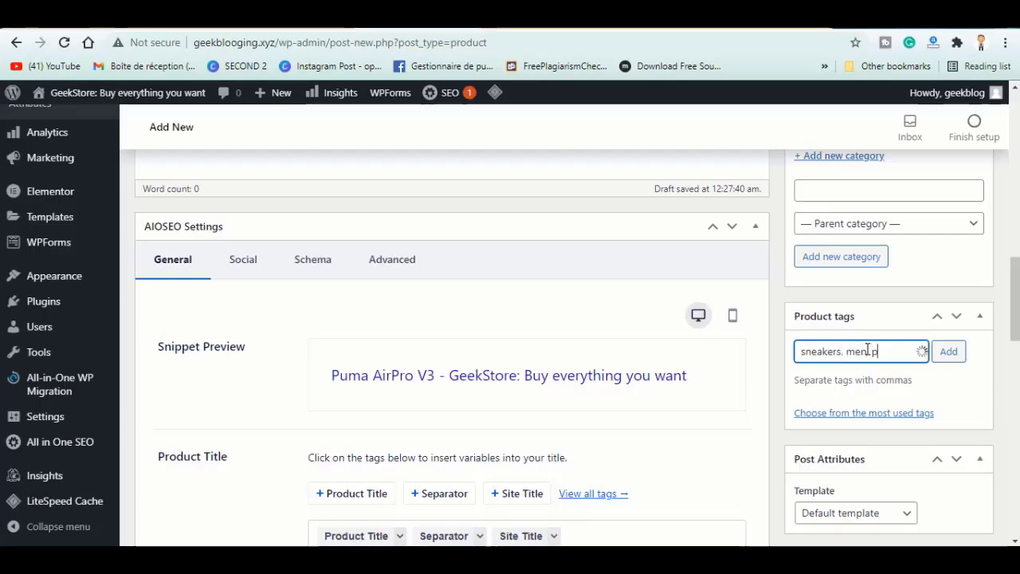
pyautogui.moveTo(1016, 320); pyautogui.dragTo(1016, 428)
pyautogui.click(498, 290)
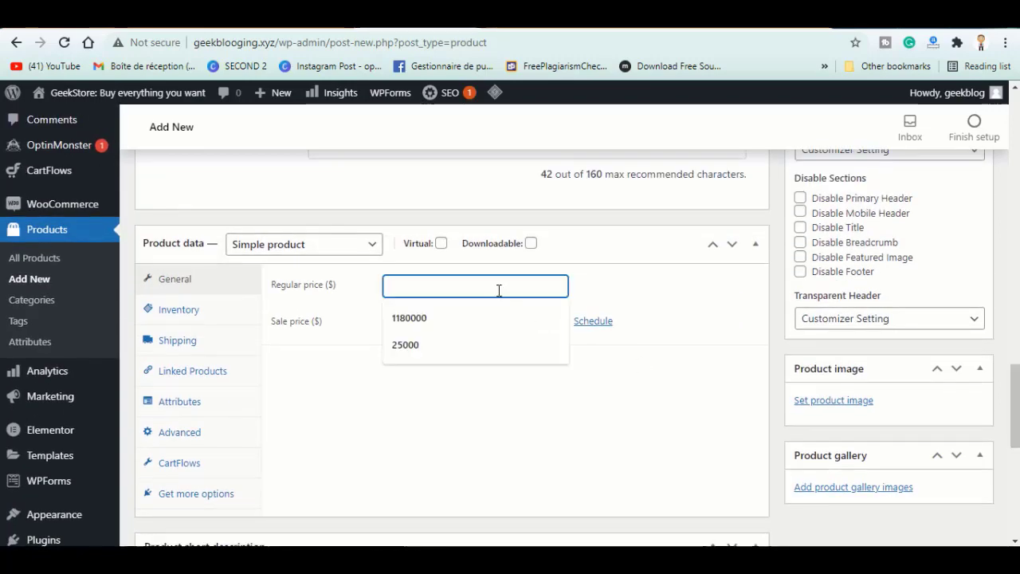
pyautogui.write('150')
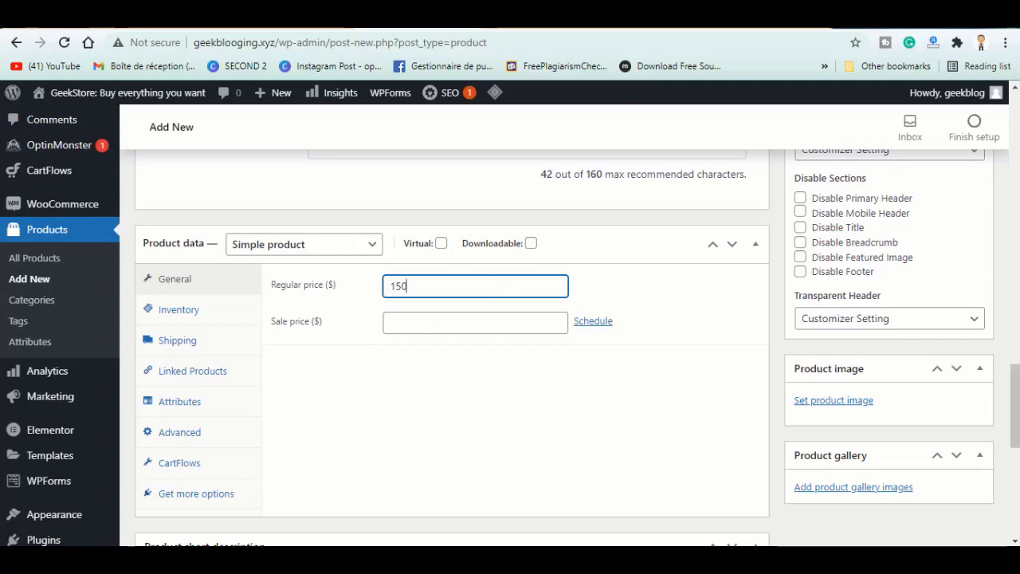
pyautogui.moveTo(1017, 432); pyautogui.dragTo(1016, 408)
pyautogui.scroll(-3, 865, 346)
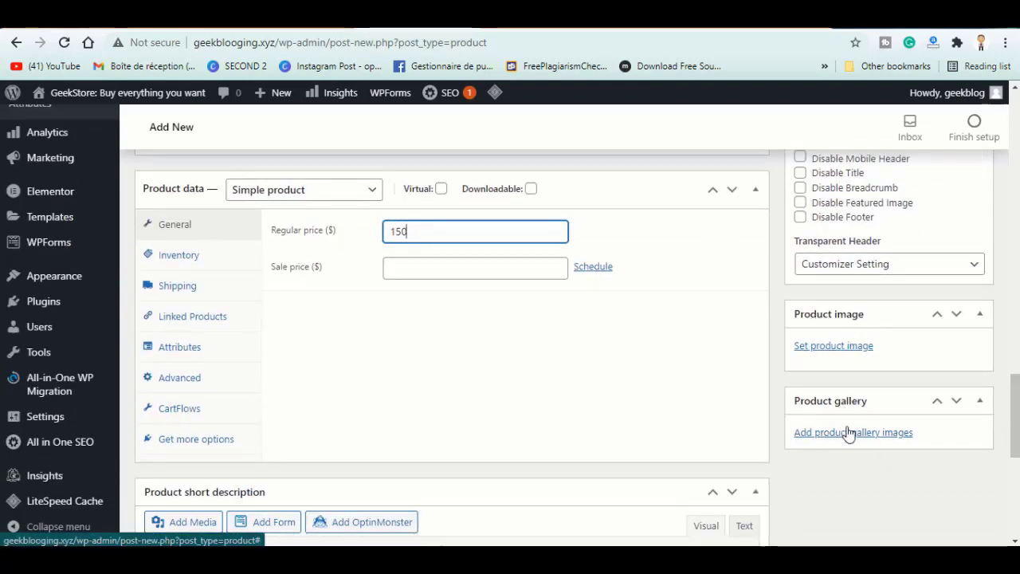
# - Set the chosen picture as the Puma AirPro V3 product image
pyautogui.click(815, 347)
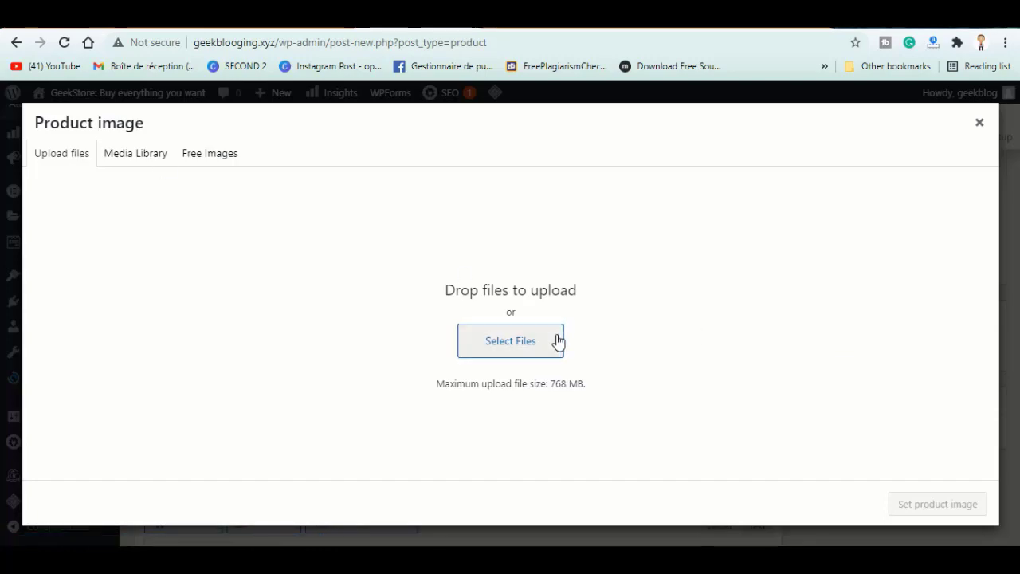
pyautogui.click(940, 505)
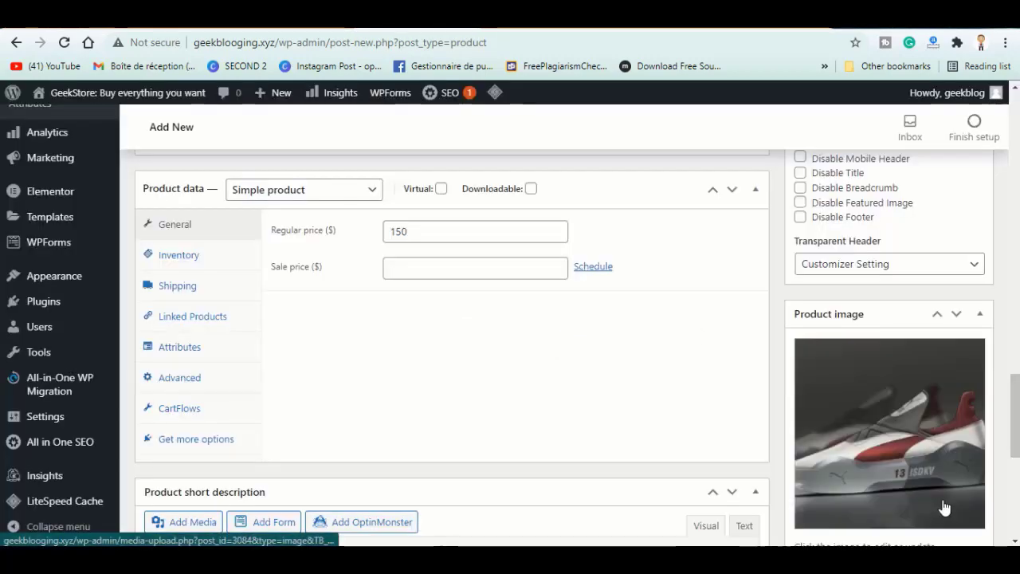
pyautogui.scroll(-5, 943, 510)
pyautogui.scroll(1, 483, 337)
# - Paste the attributes text from Notepad into the short description and publish the product
pyautogui.hotkey('alt', 'Tab')
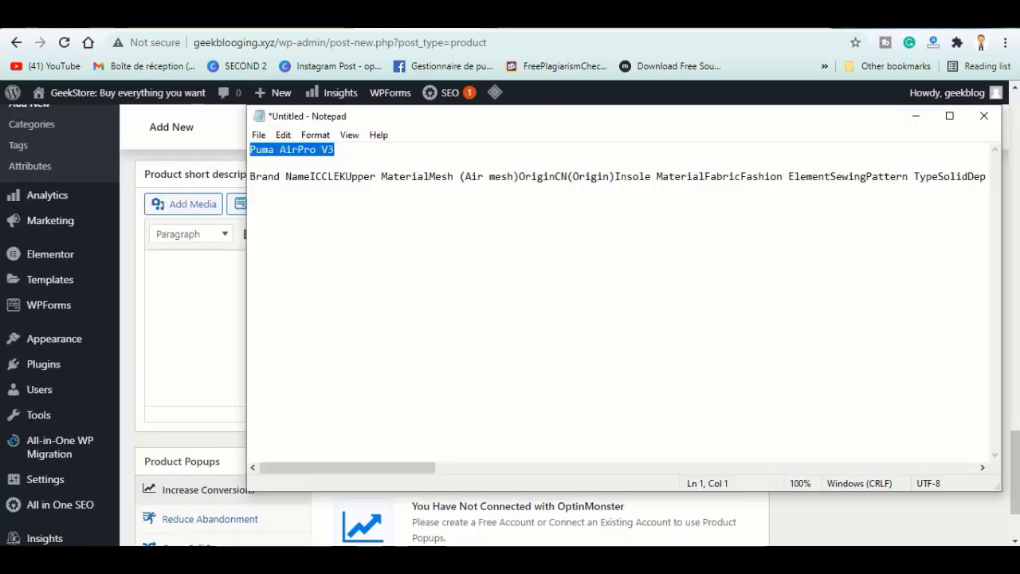
pyautogui.press('Down')
pyautogui.press('Home')
pyautogui.hotkey('shift', 'Down')
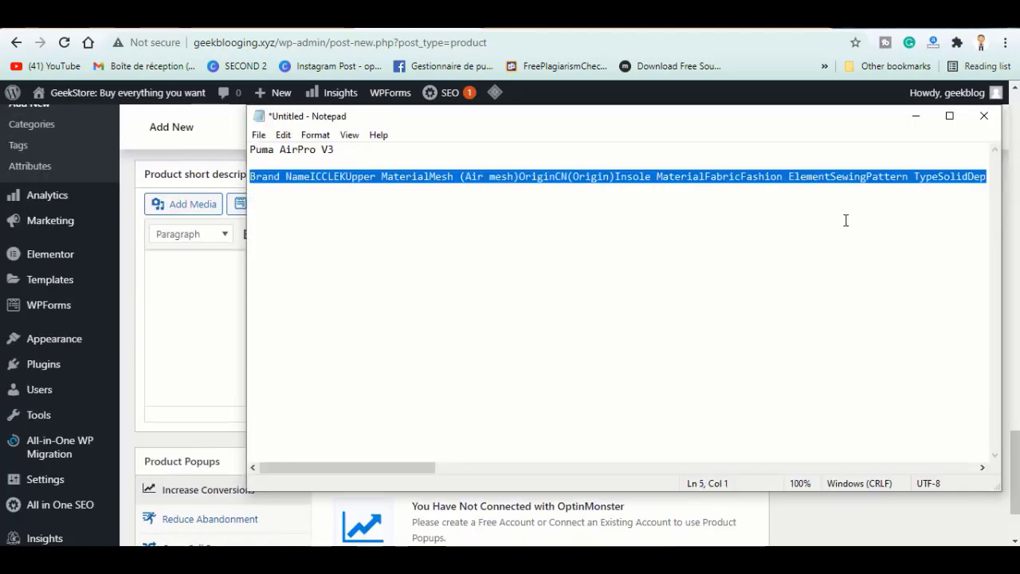
pyautogui.click(182, 340)
pyautogui.hotkey('ctrl', 'v')
pyautogui.scroll(-5, 808, 399)
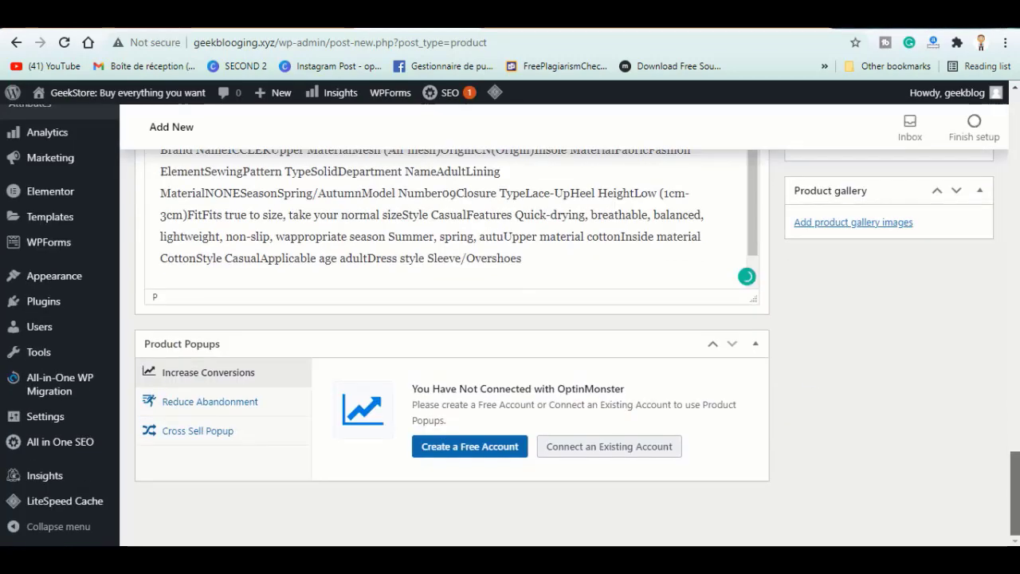
pyautogui.scroll(15, 747, 276)
pyautogui.scroll(-5, 557, 319)
pyautogui.click(970, 343)
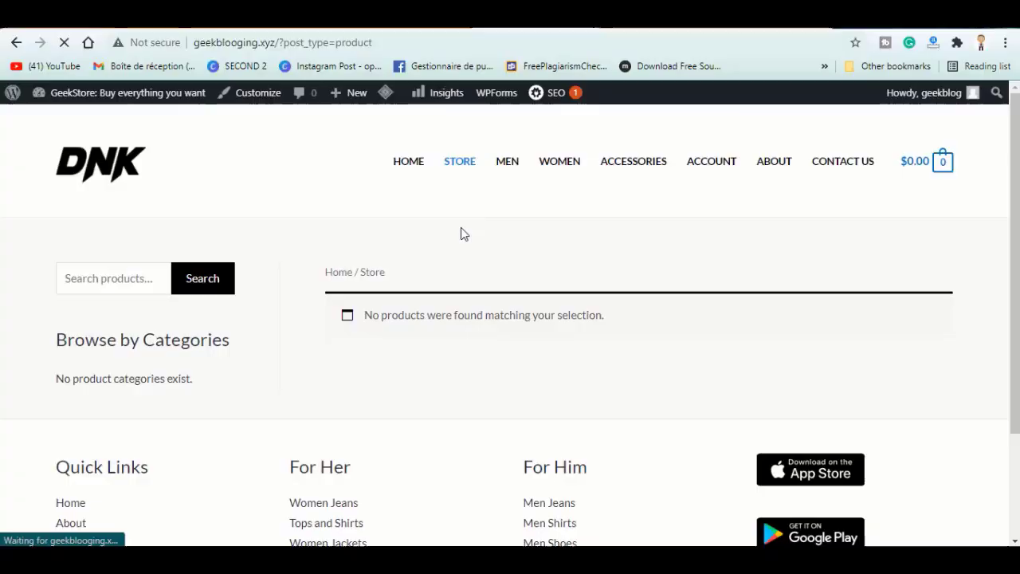
# - Open the Puma AirPro V3 page from the store and highlight its $150.00 price
pyautogui.scroll(-2, 1018, 319)
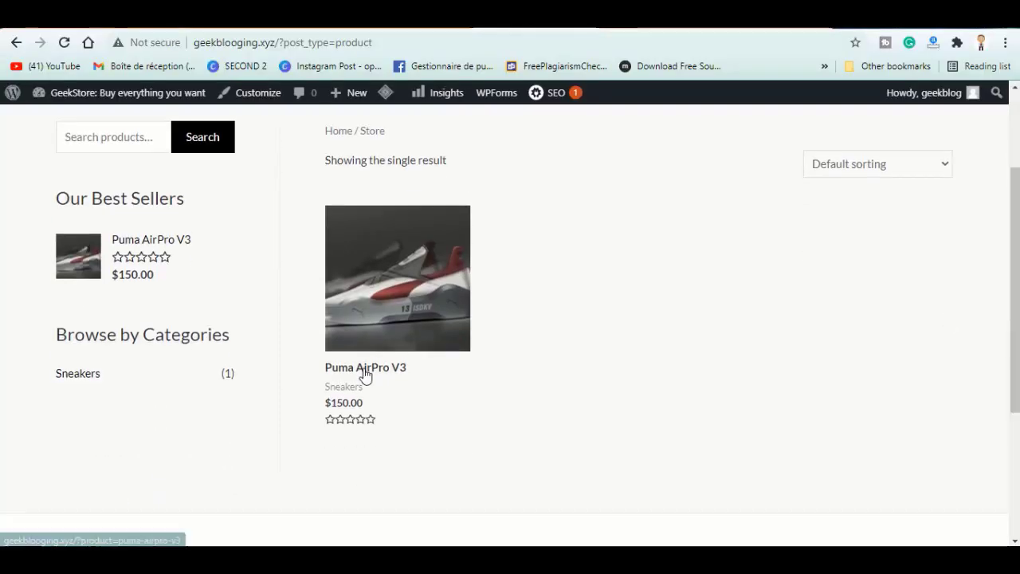
pyautogui.click(371, 366)
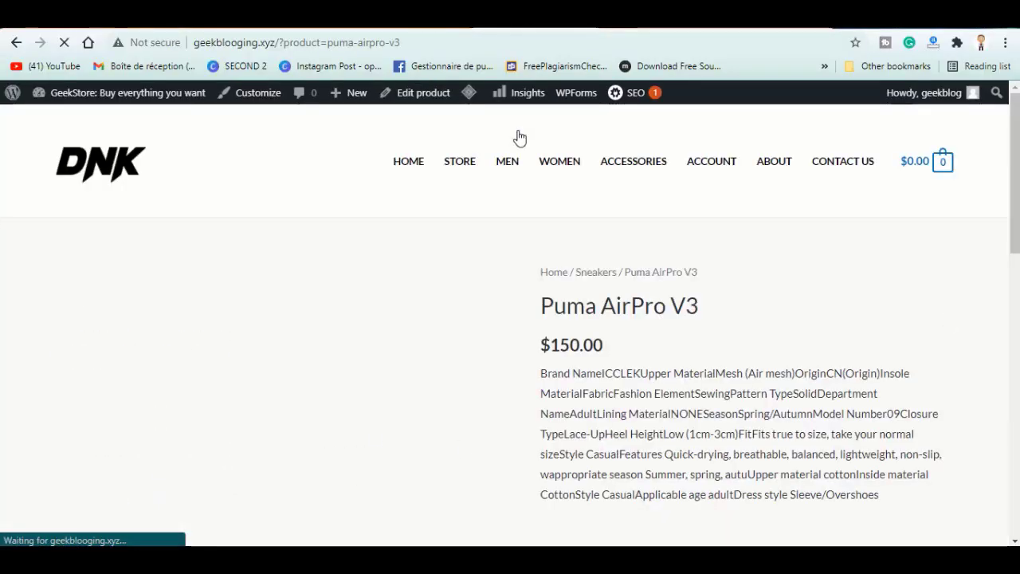
pyautogui.scroll(-2, 211, 462)
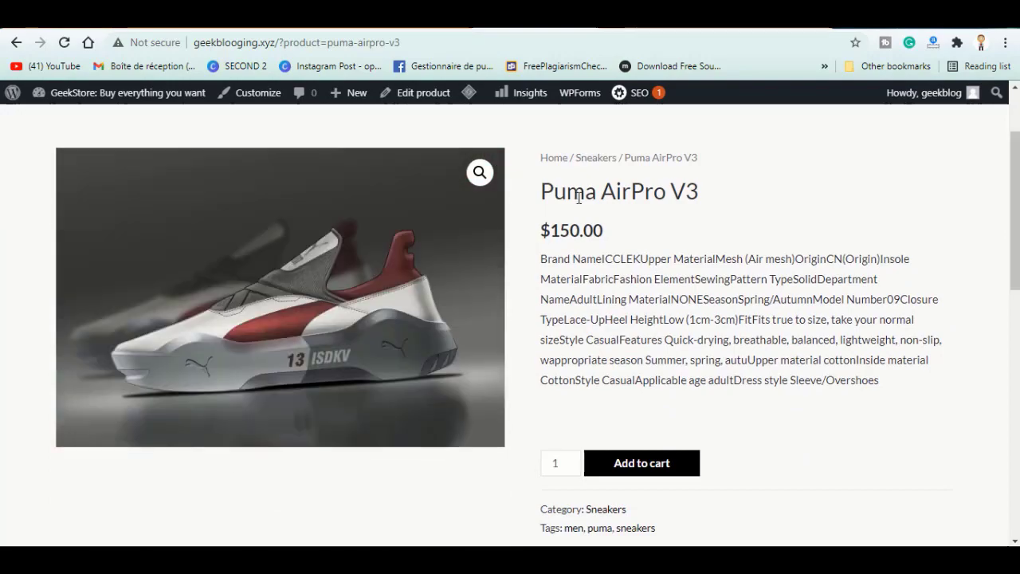
pyautogui.scroll(-3, 788, 358)
pyautogui.scroll(4, 752, 284)
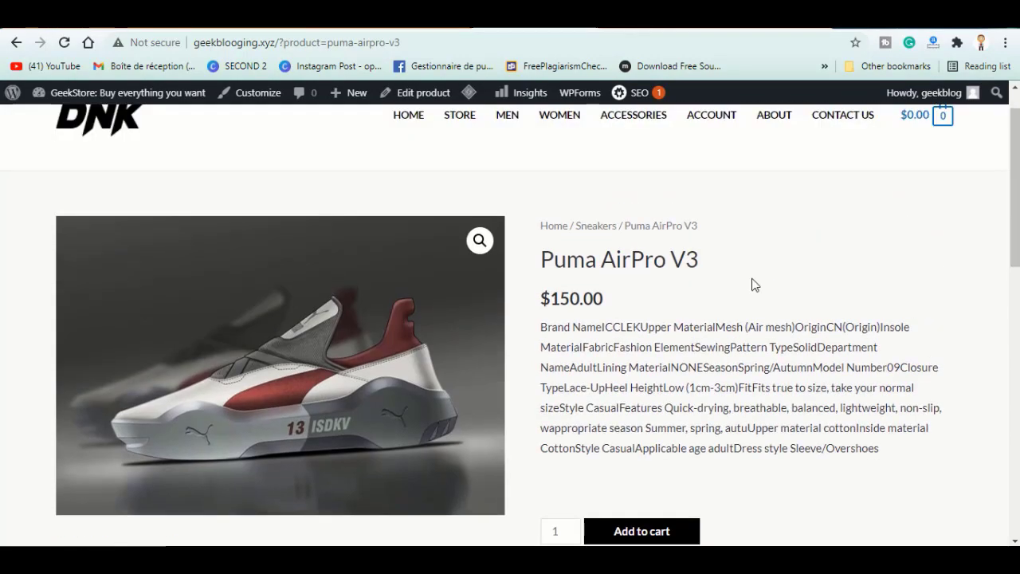
pyautogui.moveTo(542, 300); pyautogui.dragTo(613, 301)
# - Replace the homepage hero section's background with an uploaded photo and save the page
pyautogui.click(545, 301)
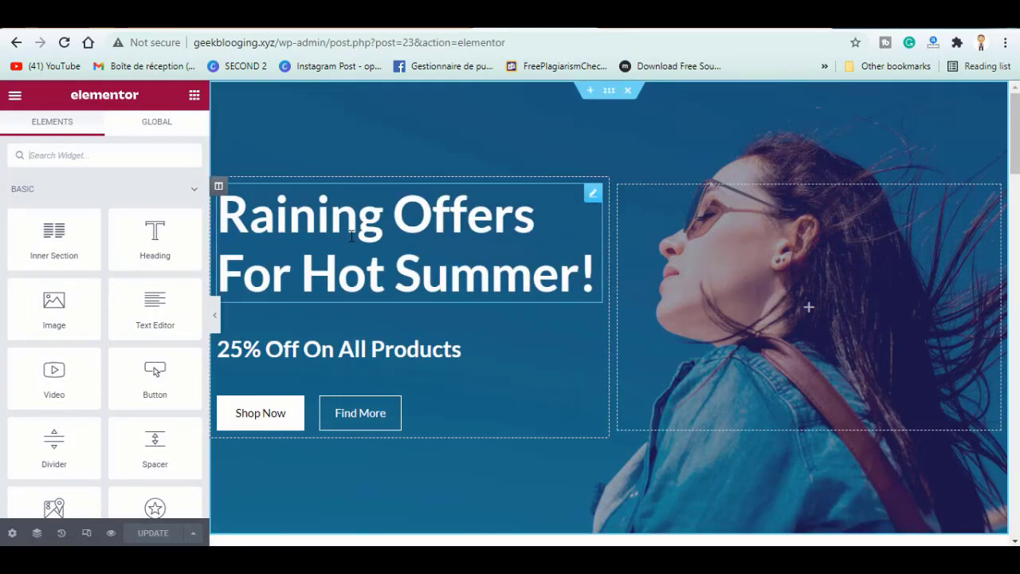
pyautogui.doubleClick(415, 274)
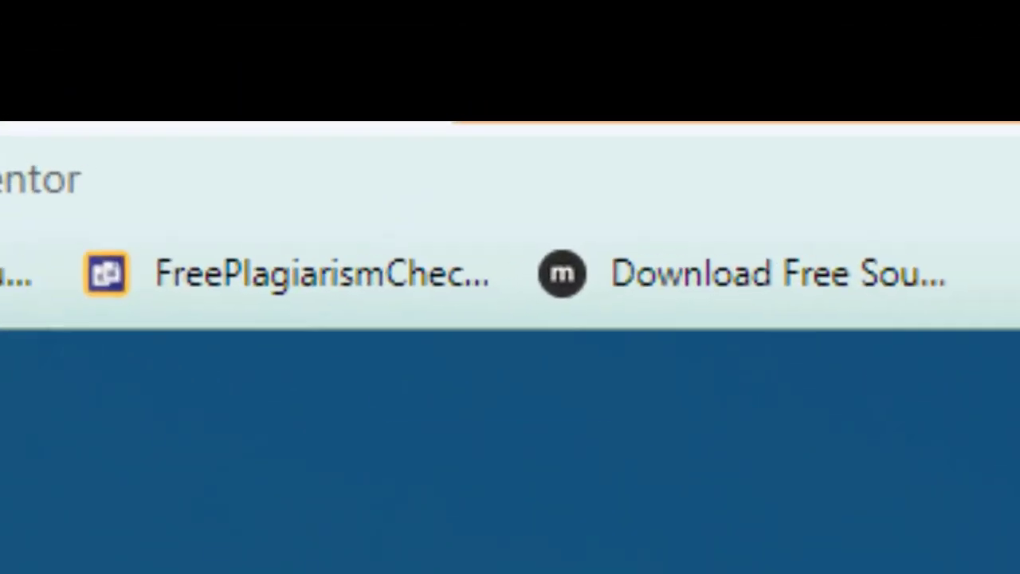
pyautogui.click(494, 372)
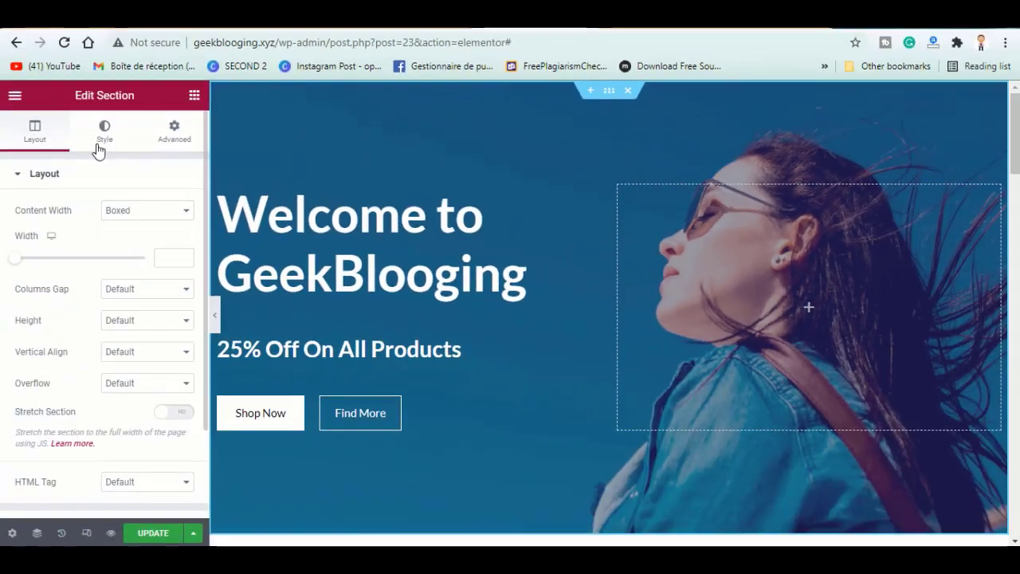
pyautogui.click(104, 134)
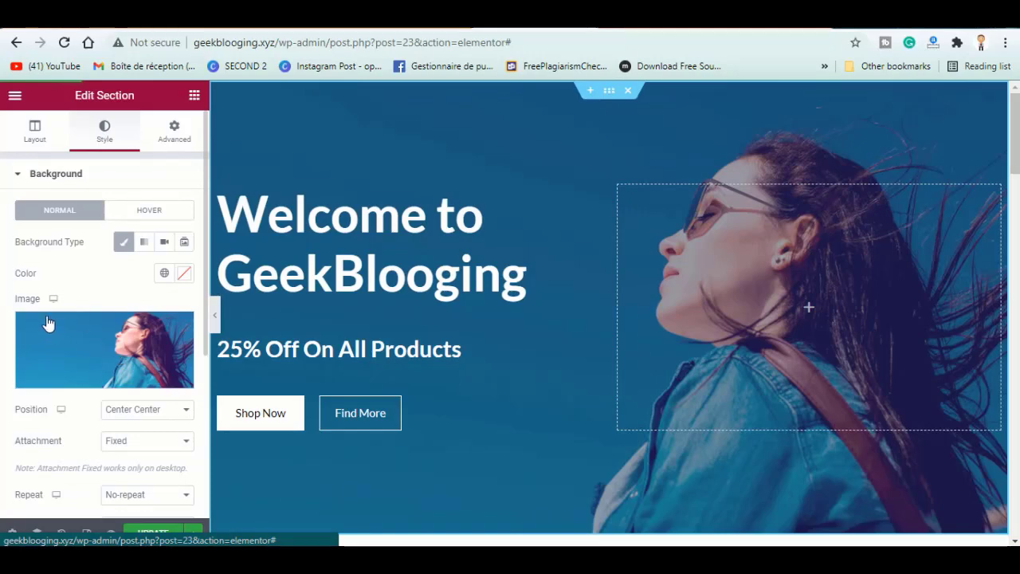
pyautogui.click(70, 334)
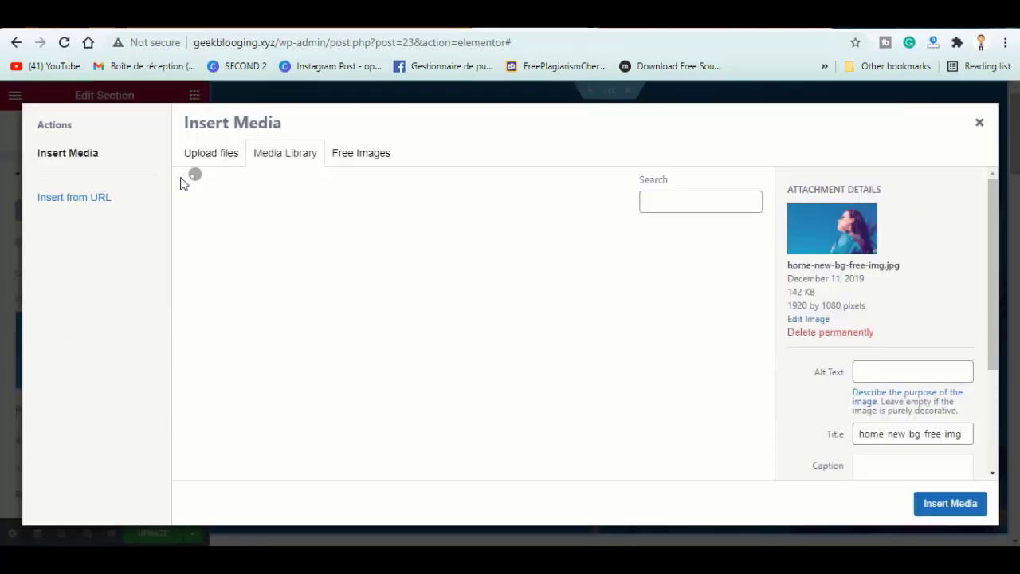
pyautogui.click(209, 158)
pyautogui.click(581, 336)
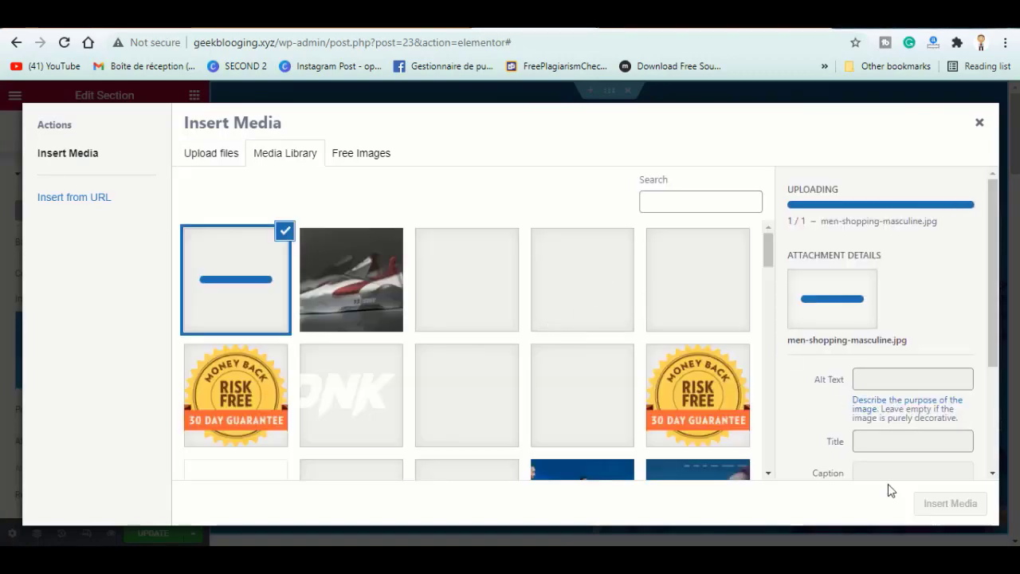
pyautogui.click(948, 503)
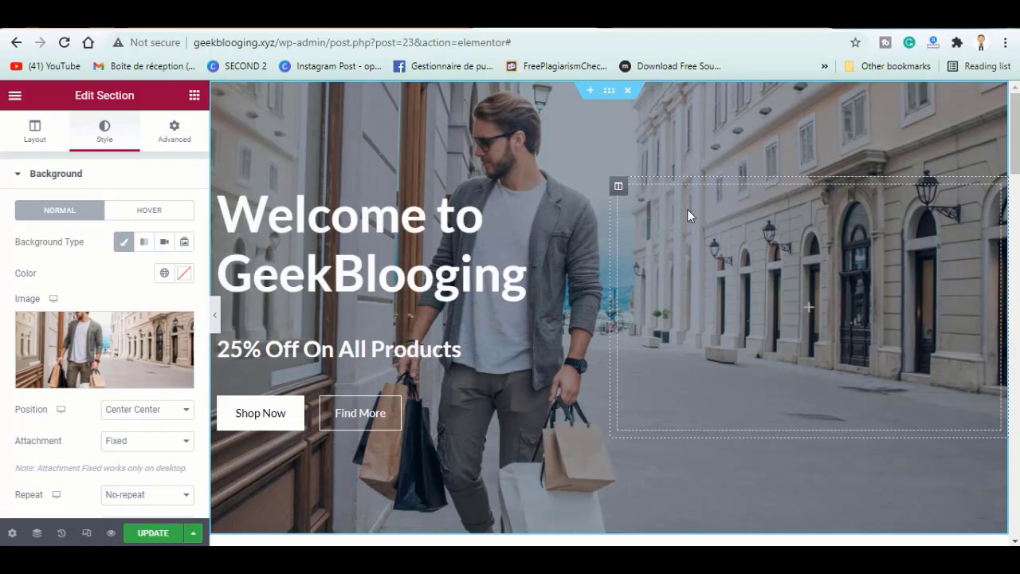
pyautogui.click(148, 533)
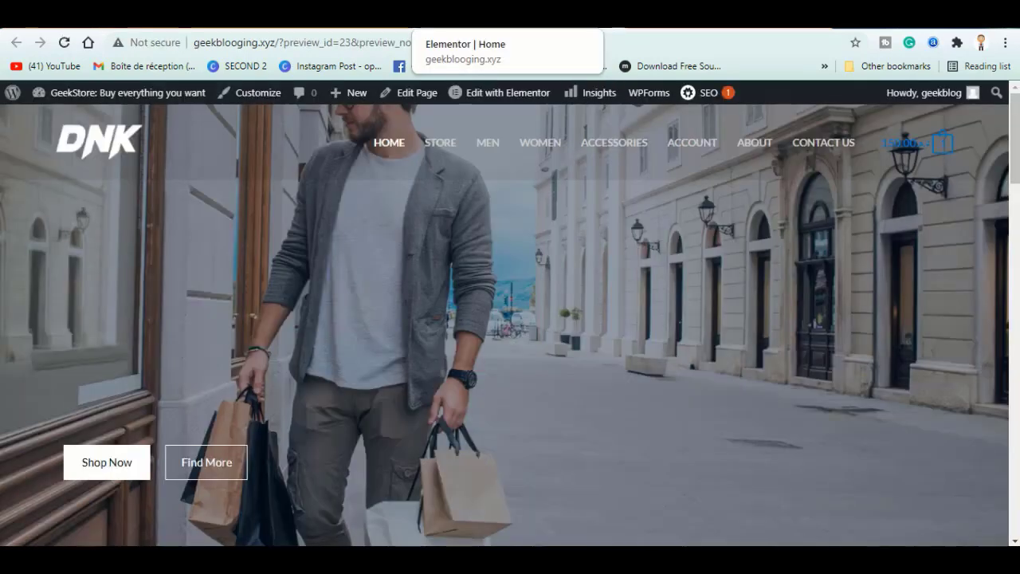
pyautogui.click(270, 93)
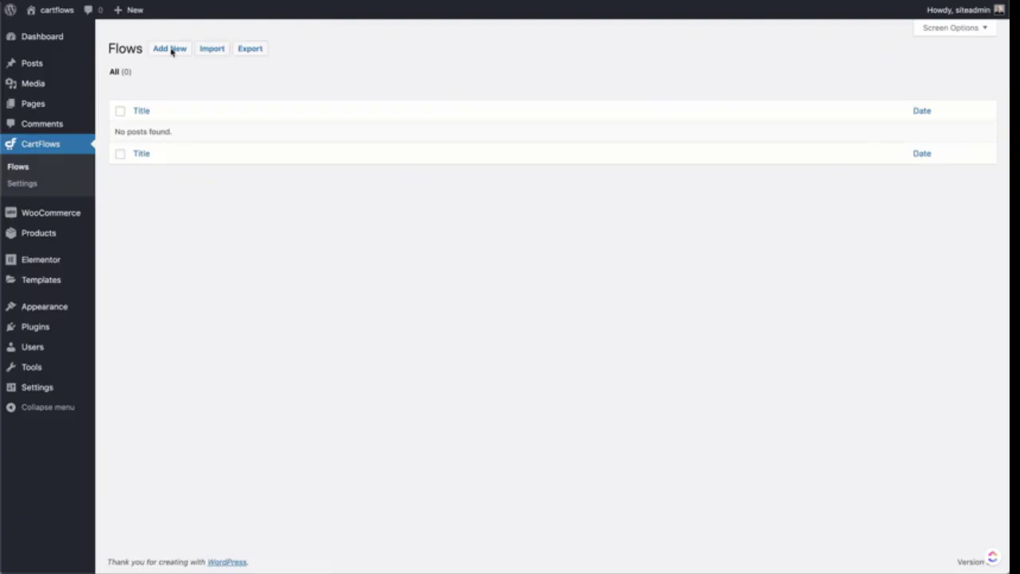
# - Import the Evergreen Product 03 flow template as a new flow
pyautogui.click(172, 49)
pyautogui.scroll(-3, 670, 321)
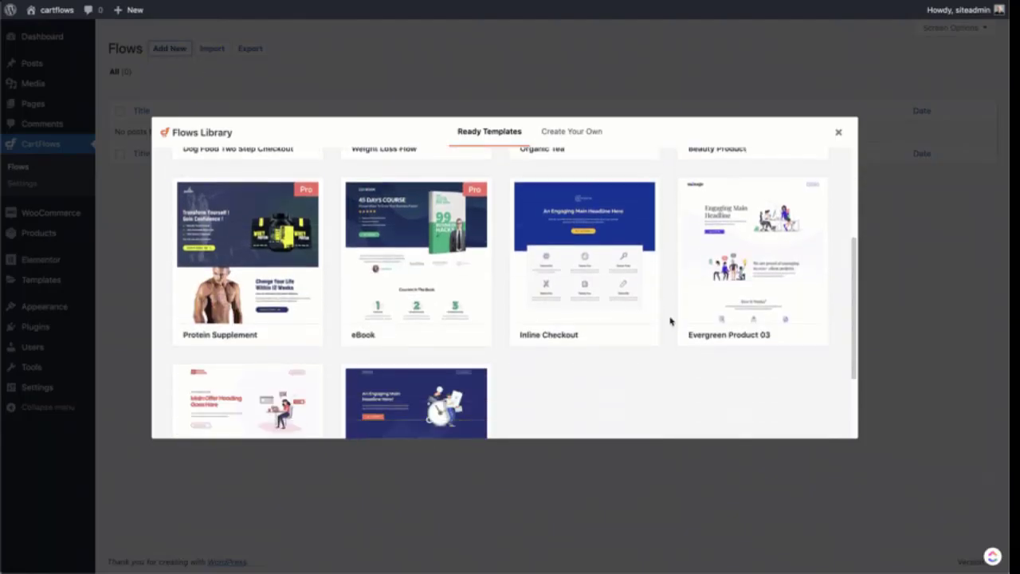
pyautogui.click(801, 294)
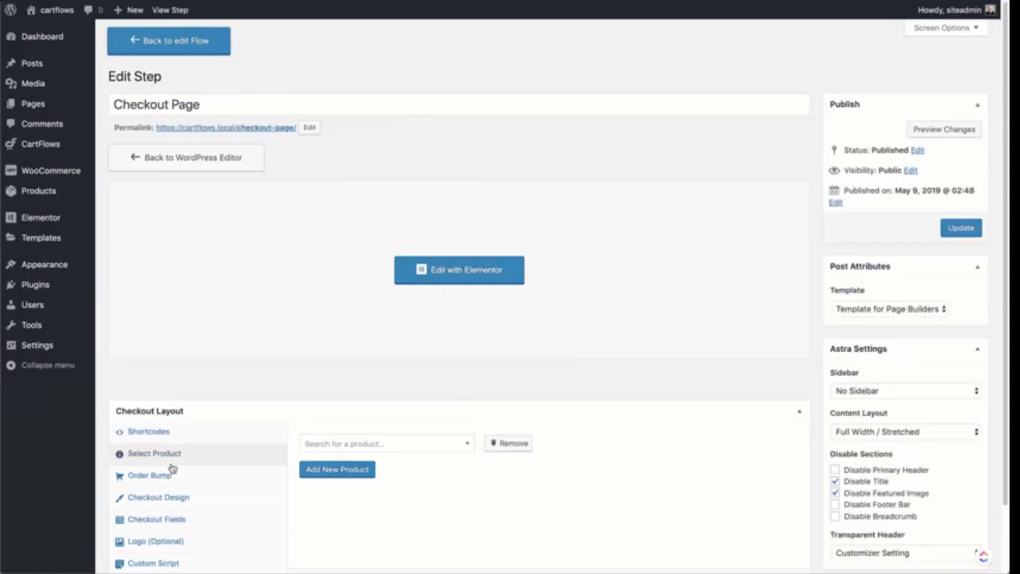
# - Assign the Ship Your Idea product to the checkout and make its primary colour green
pyautogui.click(336, 440)
pyautogui.write('ship')
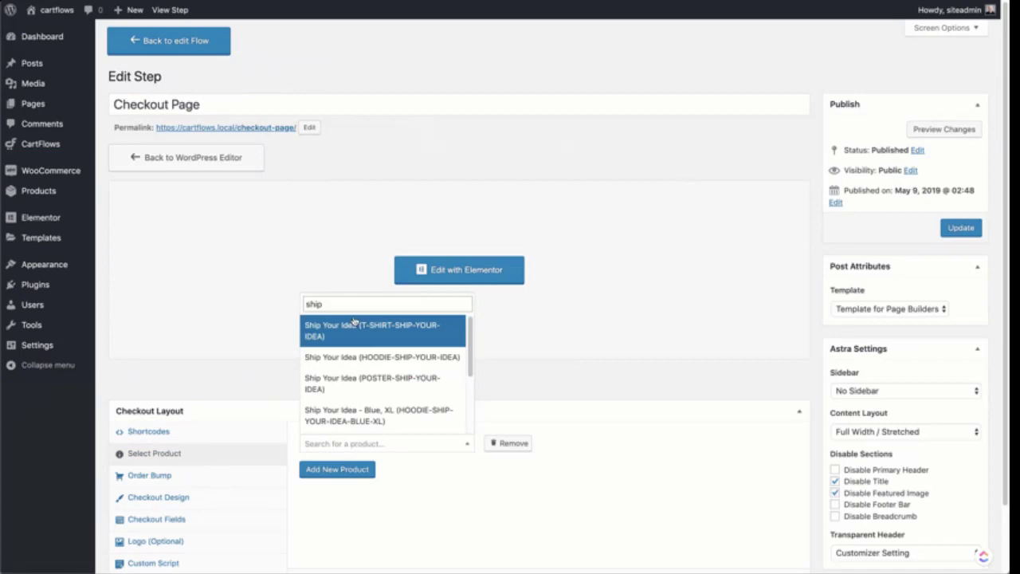
pyautogui.click(353, 326)
pyautogui.click(162, 498)
pyautogui.scroll(-2, 163, 499)
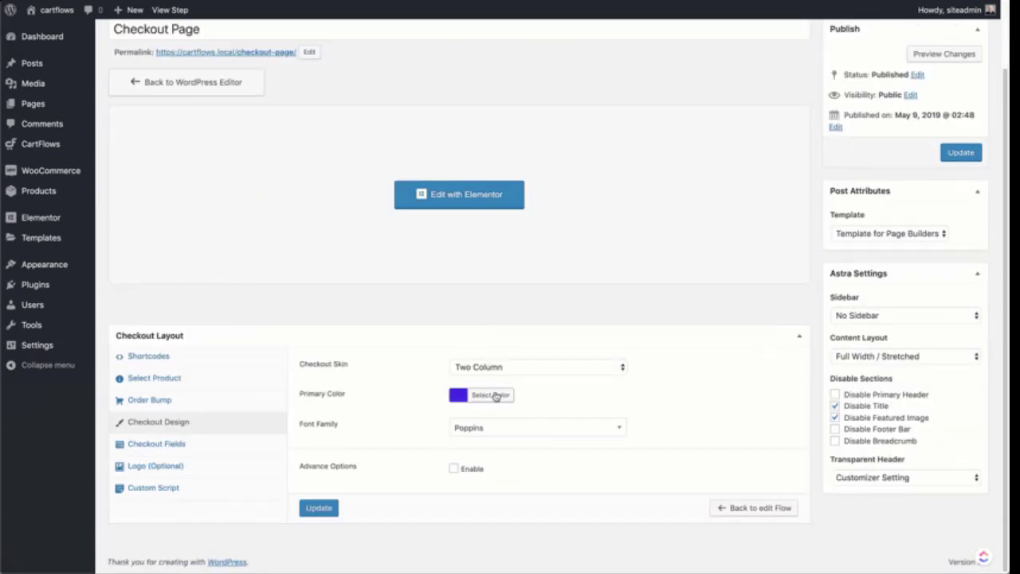
pyautogui.click(492, 394)
pyautogui.click(518, 528)
pyautogui.click(412, 464)
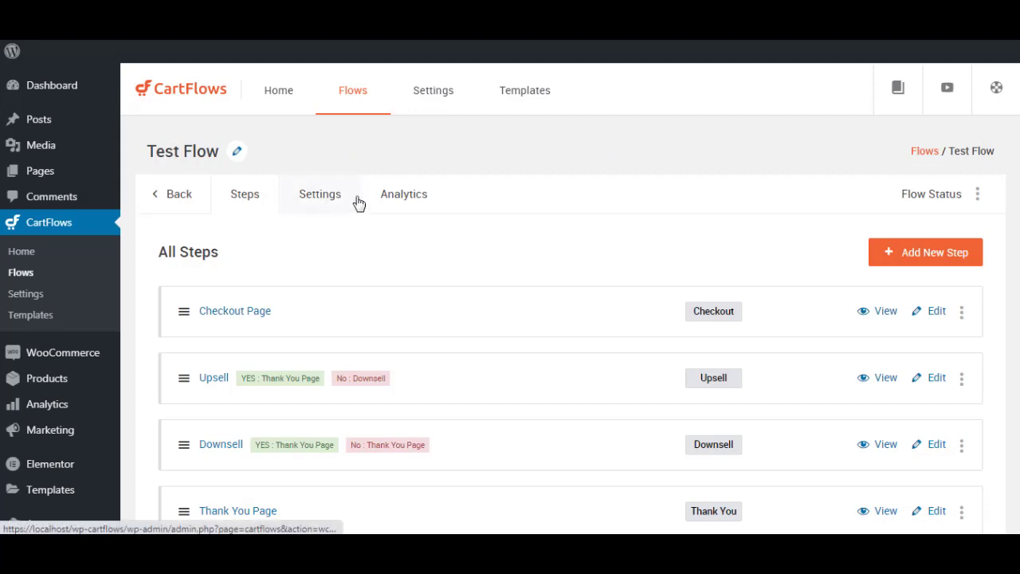
# - Add a from-scratch Checkout (Woo) step named 'Checkout page Two' to Test Flow
pyautogui.click(906, 264)
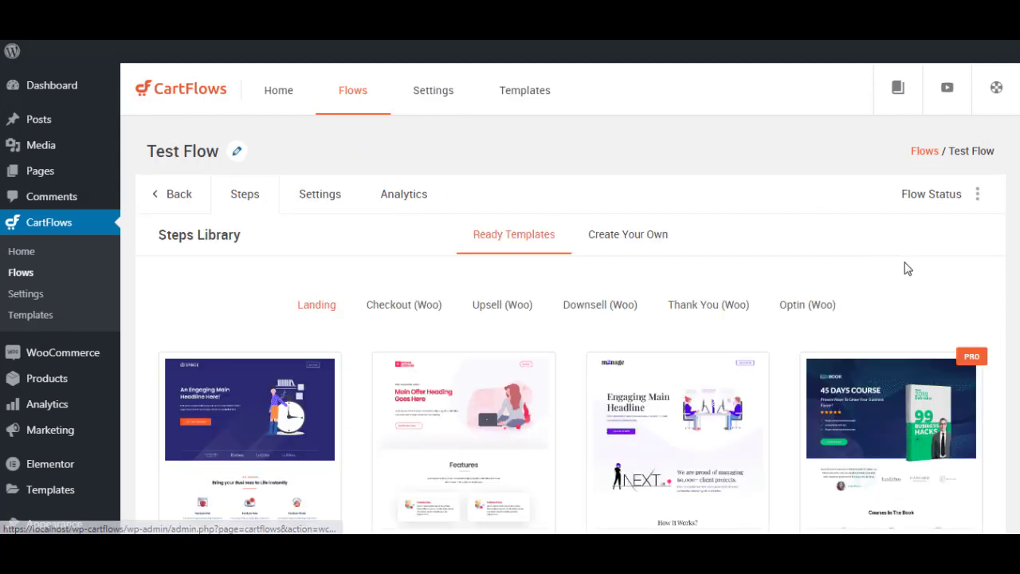
pyautogui.click(637, 249)
pyautogui.scroll(-2, 577, 406)
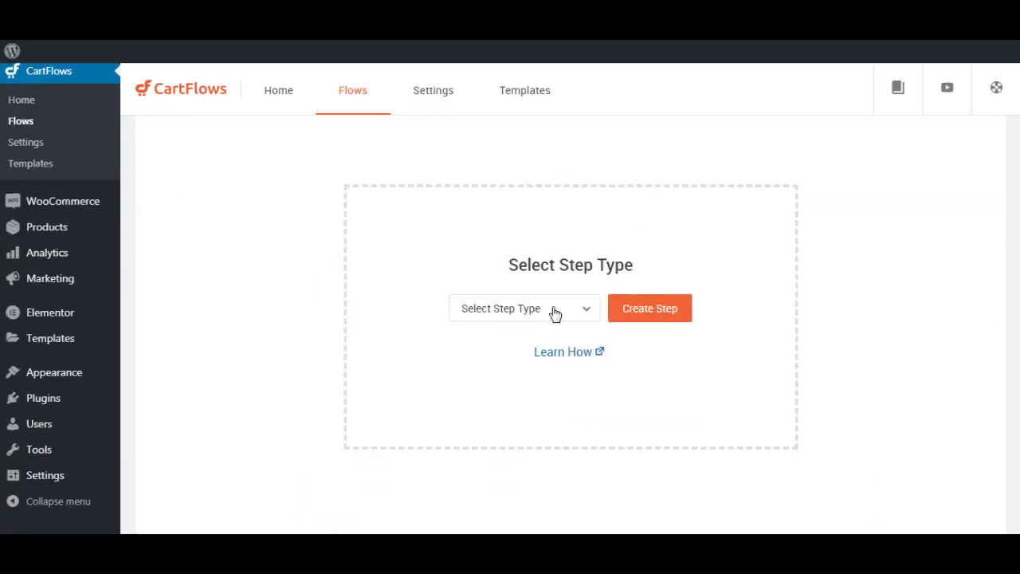
pyautogui.click(553, 312)
pyautogui.click(534, 363)
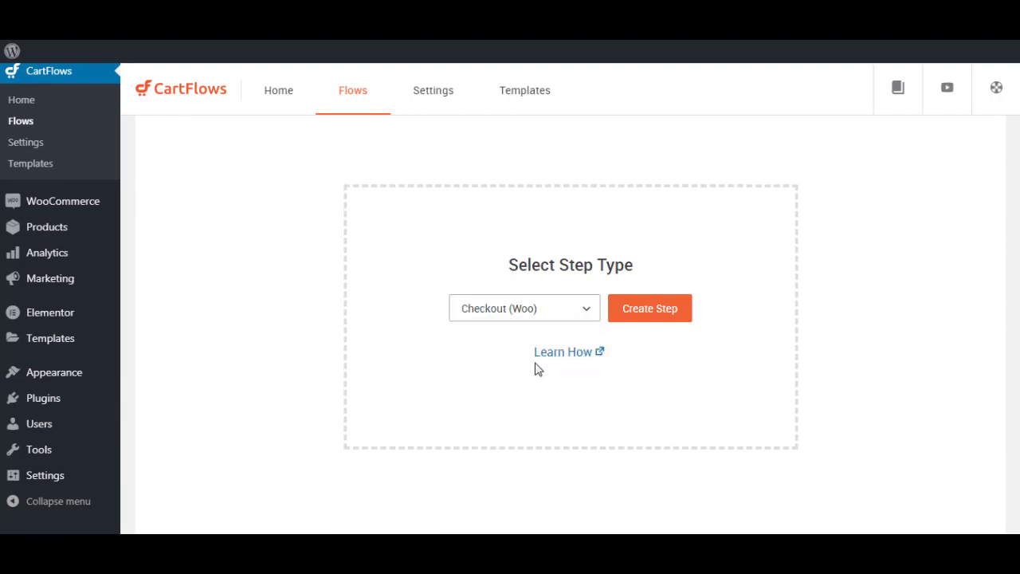
pyautogui.click(643, 308)
pyautogui.click(537, 272)
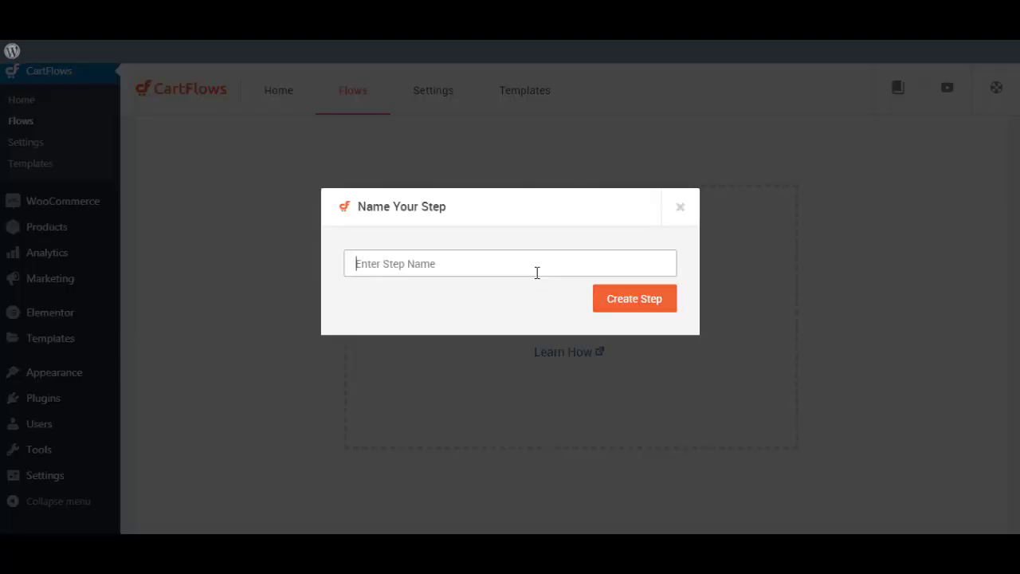
pyautogui.write('Checkout page Two')
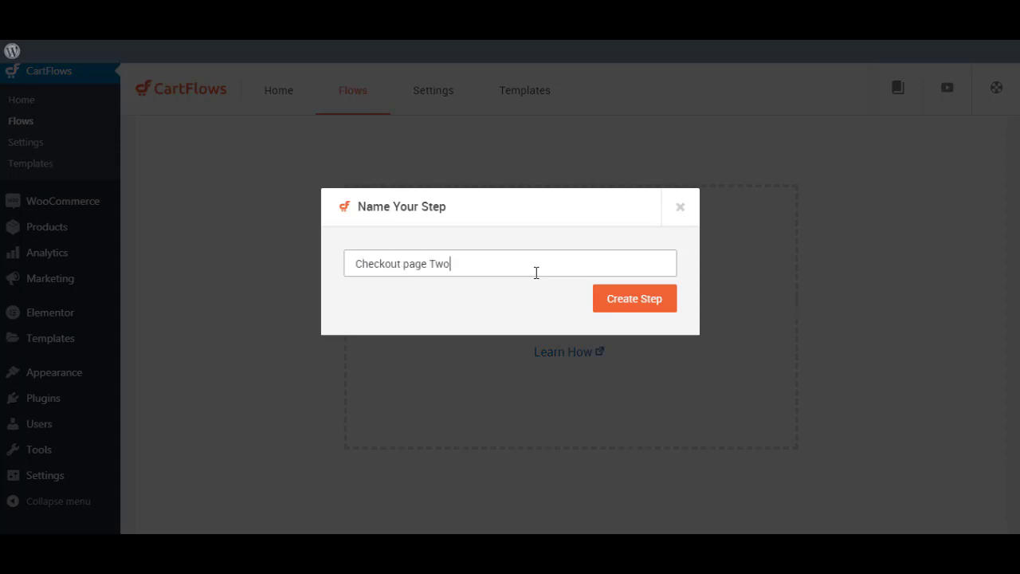
pyautogui.click(611, 310)
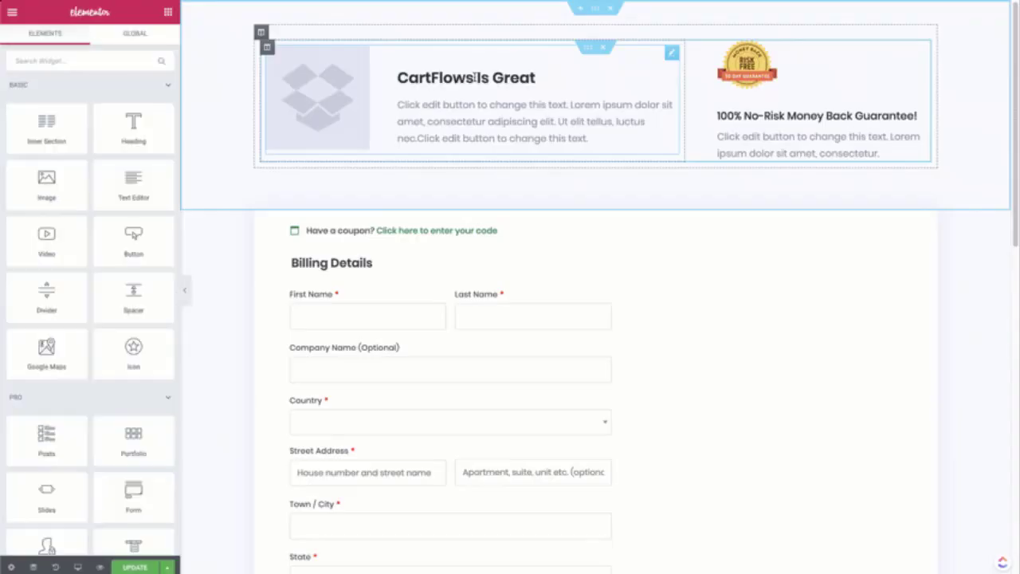
# - Put the dog-food pouch image in the CartFlows Is Great box and view the live page
pyautogui.click(475, 78)
pyautogui.click(84, 190)
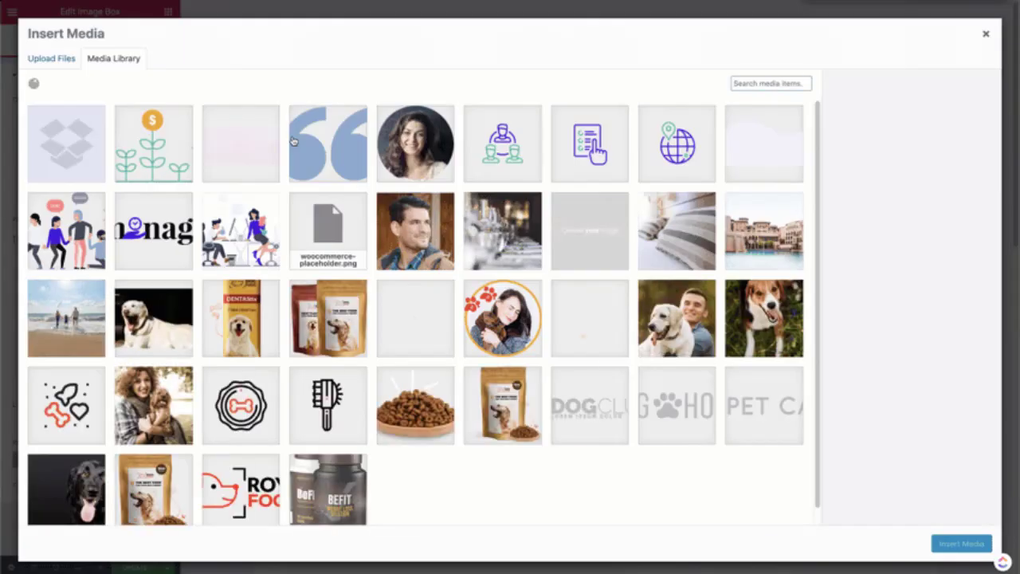
pyautogui.click(328, 318)
pyautogui.click(961, 543)
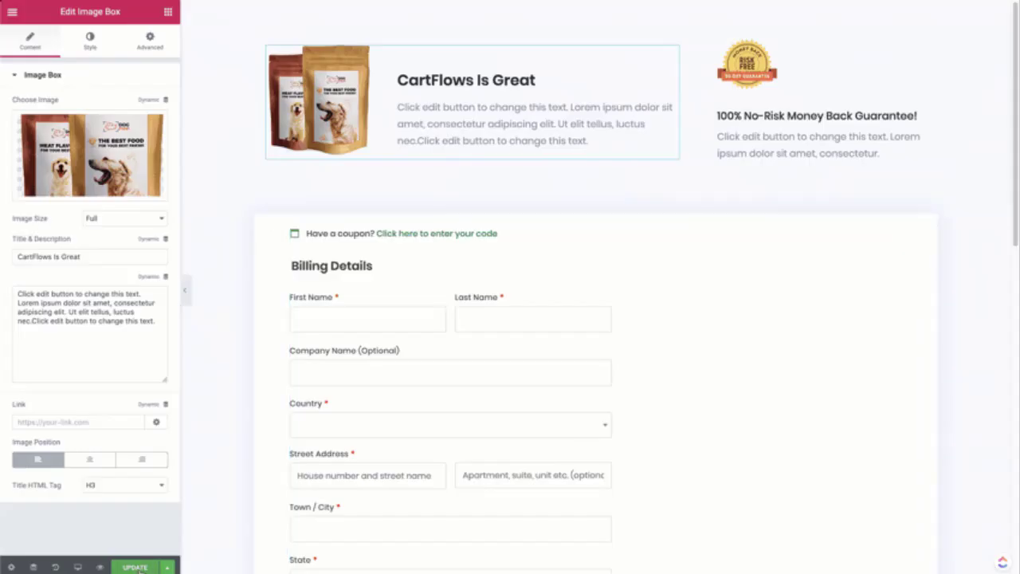
pyautogui.click(12, 12)
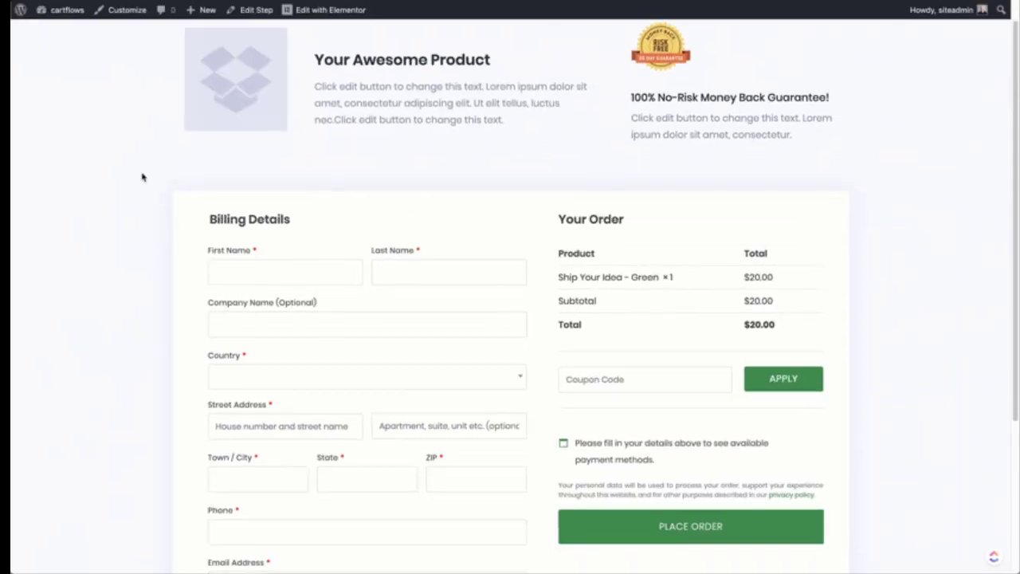
pyautogui.scroll(-3, 141, 177)
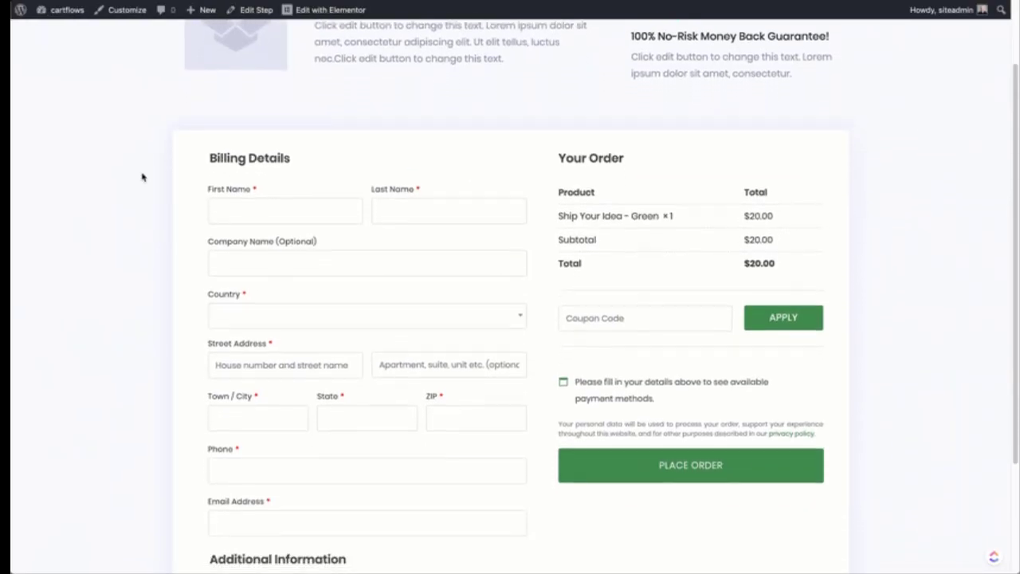
pyautogui.scroll(-3, 142, 177)
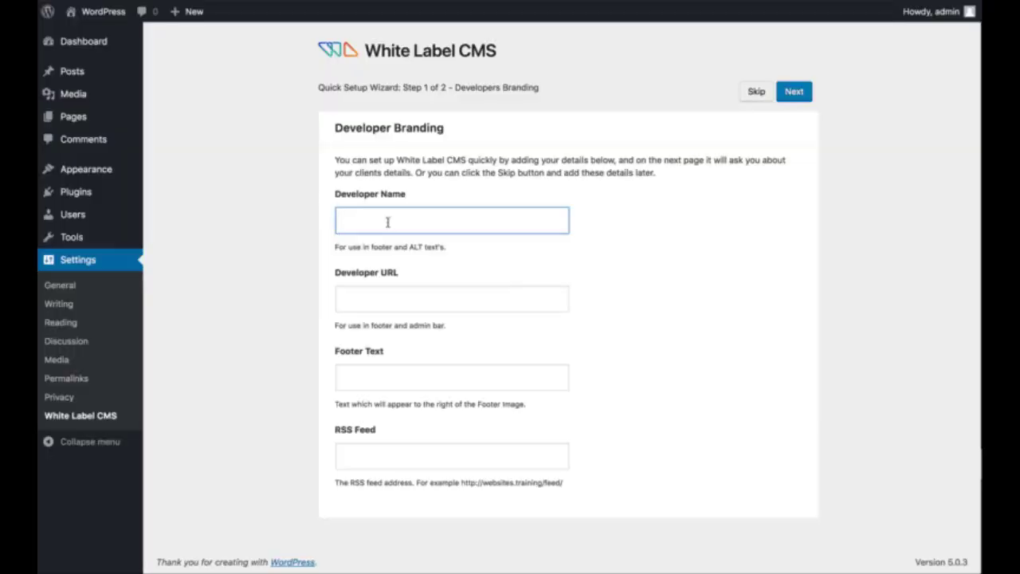
# - Enter developer name and footer text 'My Website', the website URL, and its feed URL
pyautogui.write('My Website')
pyautogui.click(410, 297)
pyautogui.write('http://www.mywebsite.com/')
pyautogui.click(412, 380)
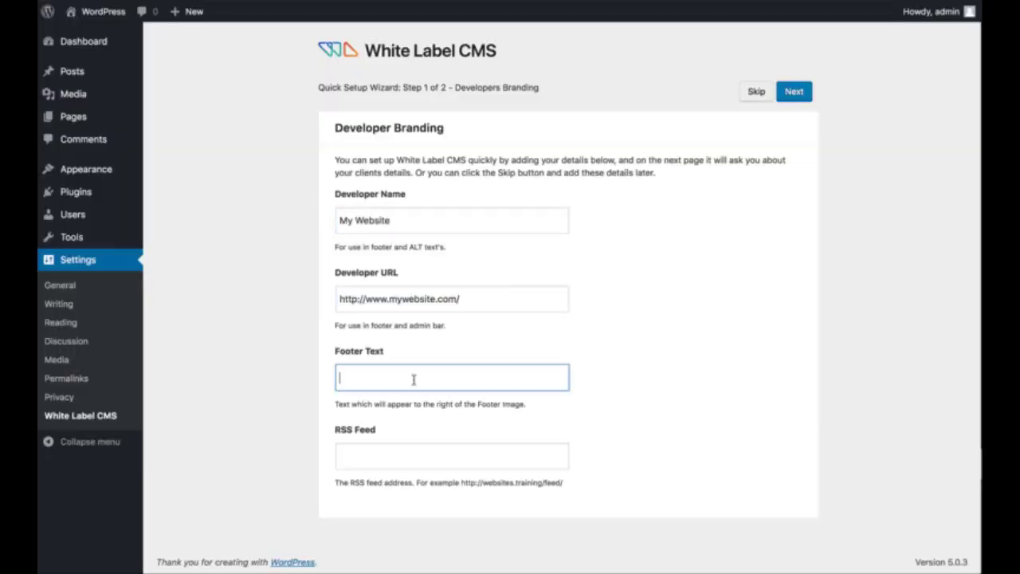
pyautogui.write('My Website')
pyautogui.click(405, 451)
pyautogui.write('http://www.mywebsite.com/')
pyautogui.write('feed')
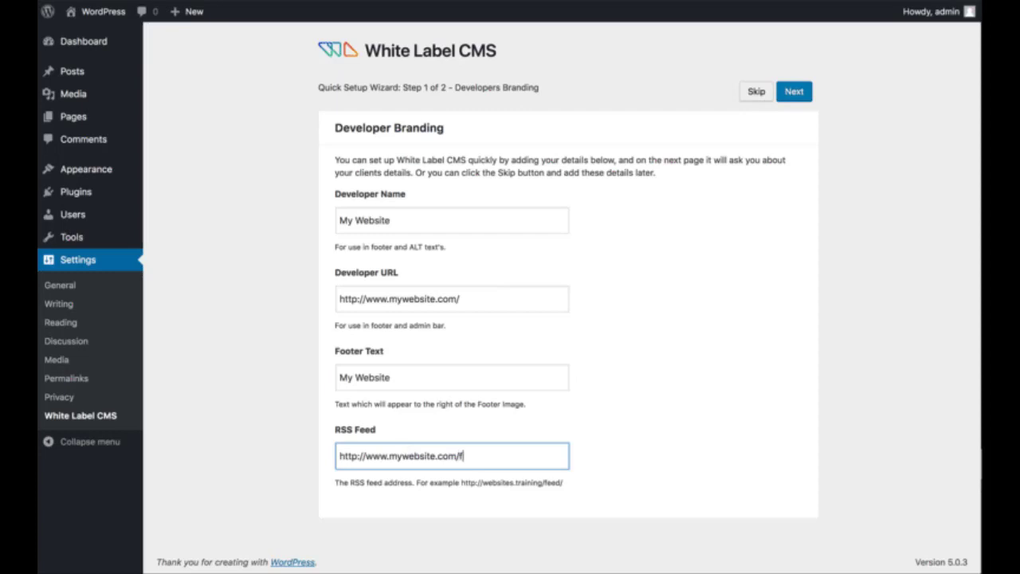
pyautogui.click(801, 93)
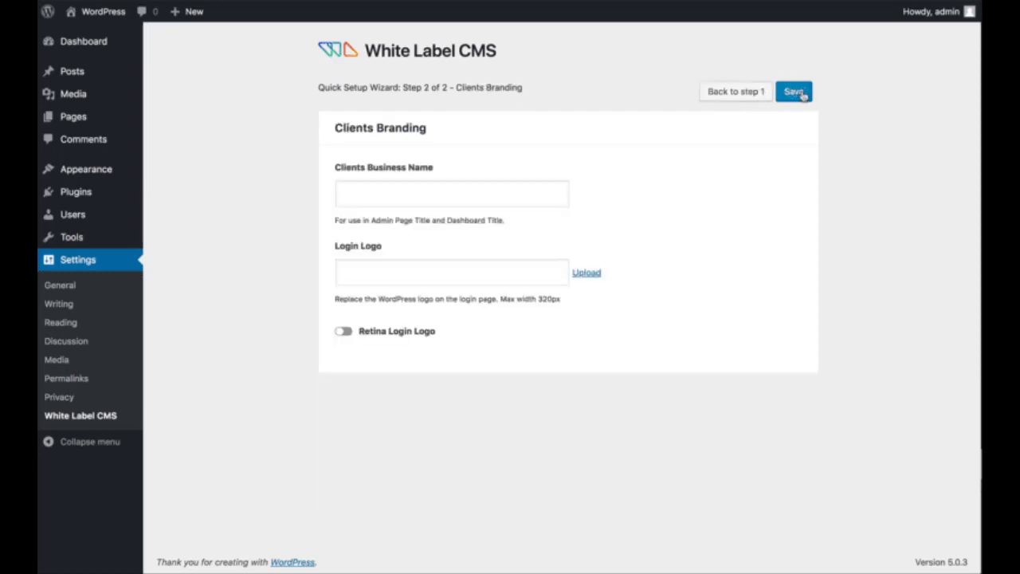
# - Set client name 'My Client', use the star image as login logo, and save
pyautogui.write('My Client')
pyautogui.click(482, 275)
pyautogui.click(587, 273)
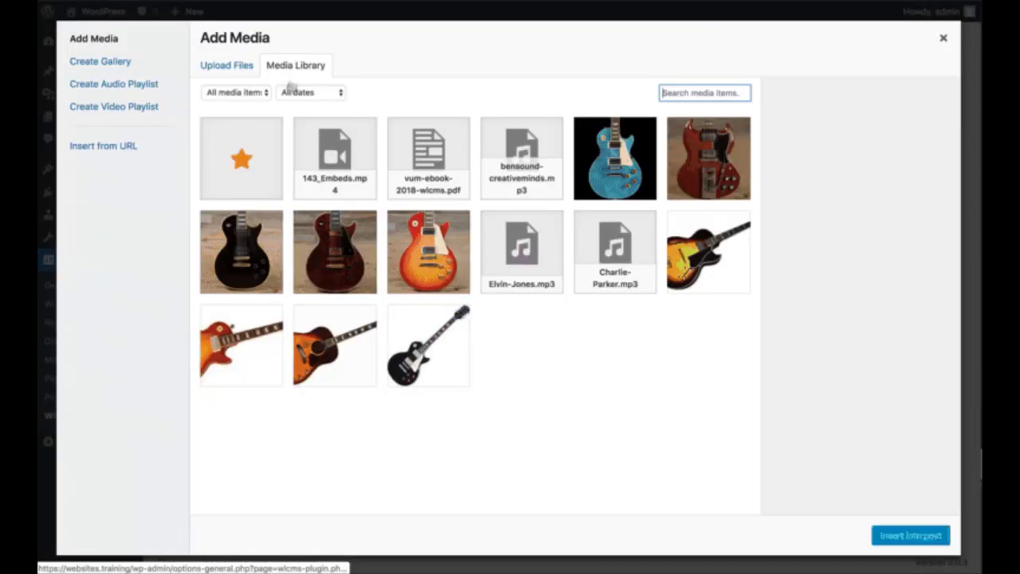
pyautogui.click(250, 152)
pyautogui.click(905, 536)
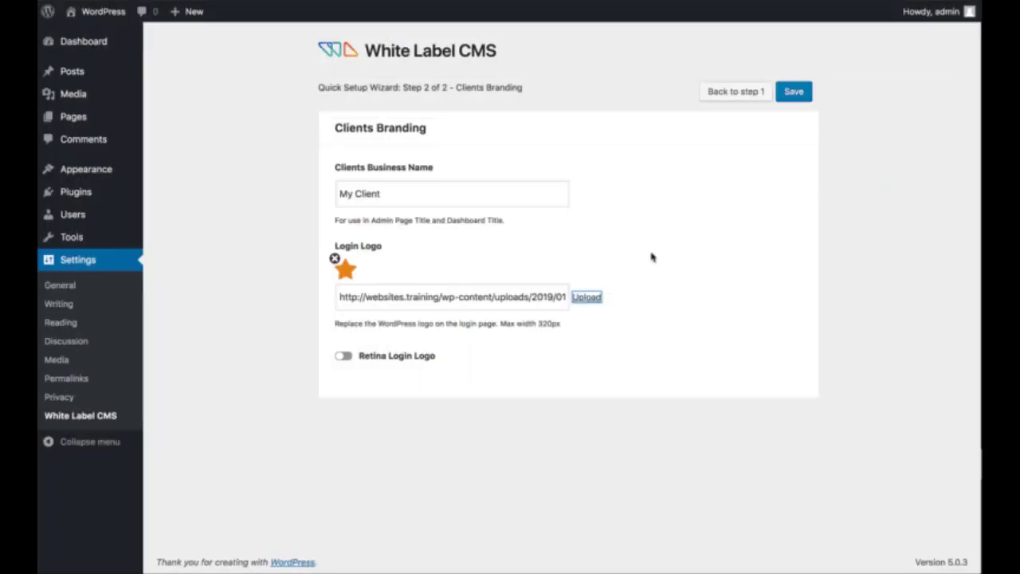
pyautogui.click(791, 92)
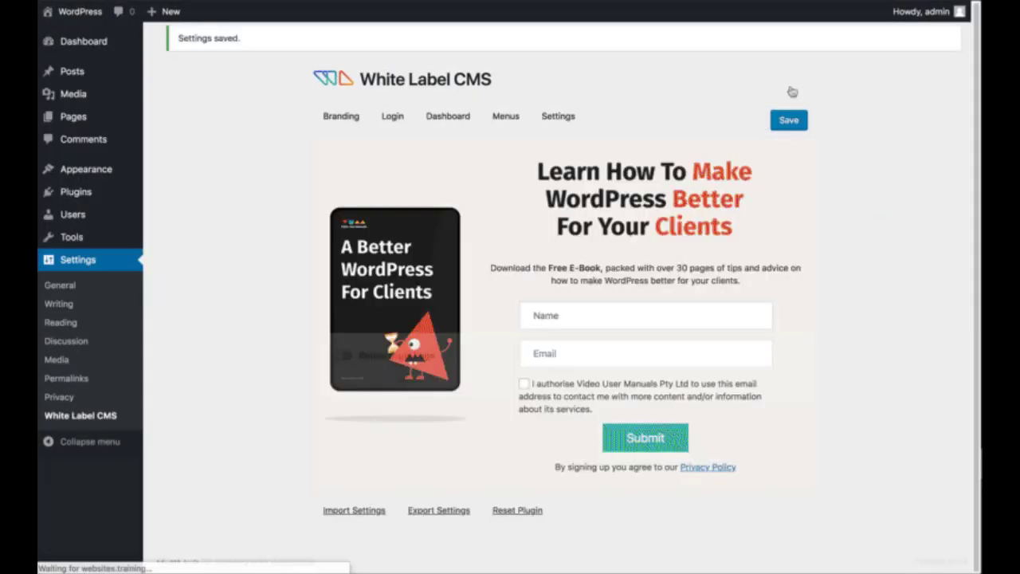